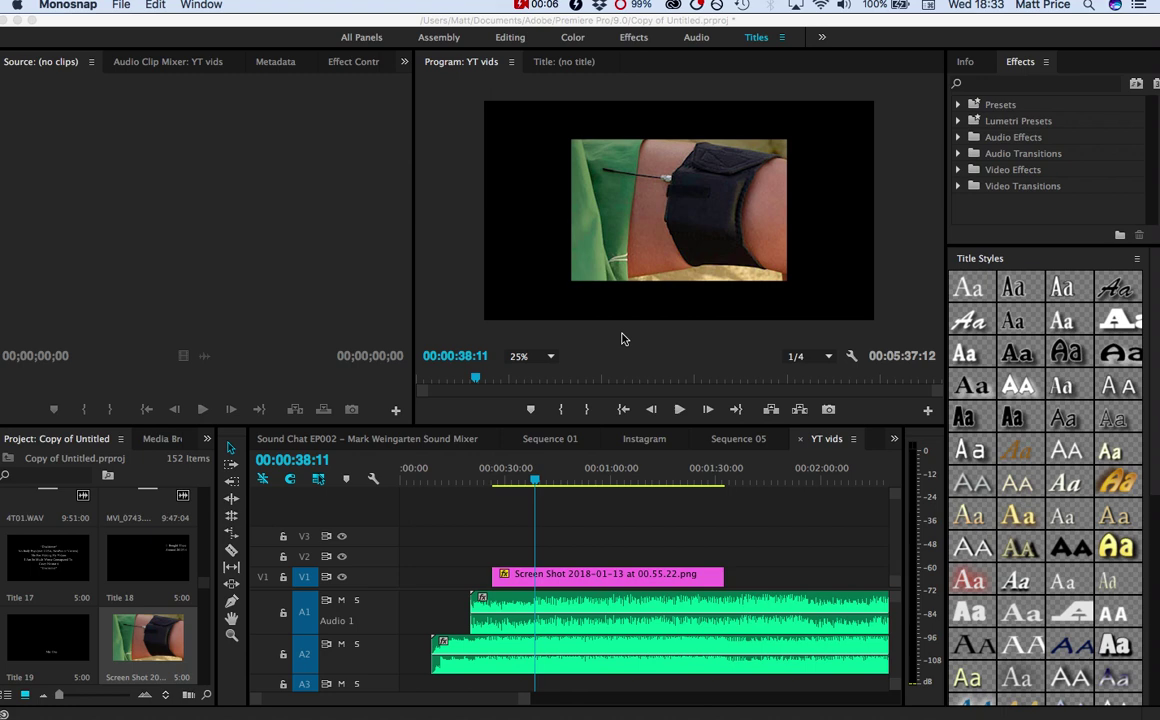
Step: Bring the Premiere Pro window with the YT vids sequence to the front
{"action": "left_click", "coordinate": [478, 222]}
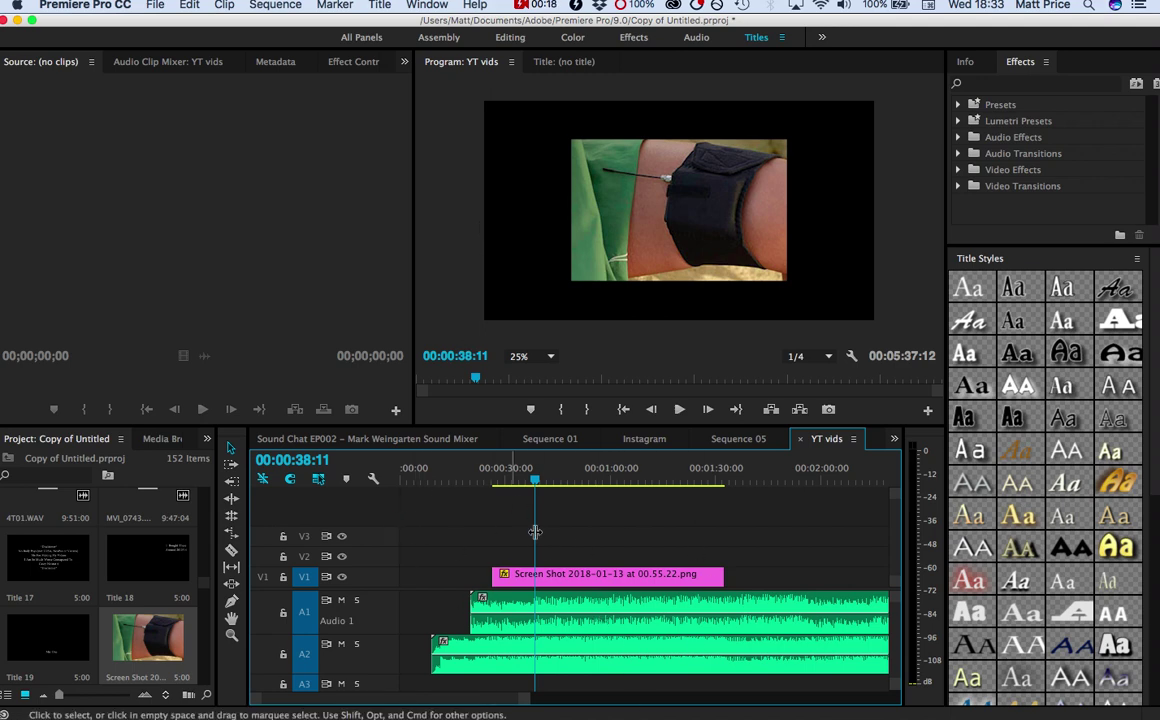
Step: Open the OMF Export Settings dialog for the YT vids sequence via File > Export > OMF
{"action": "left_click", "coordinate": [154, 7]}
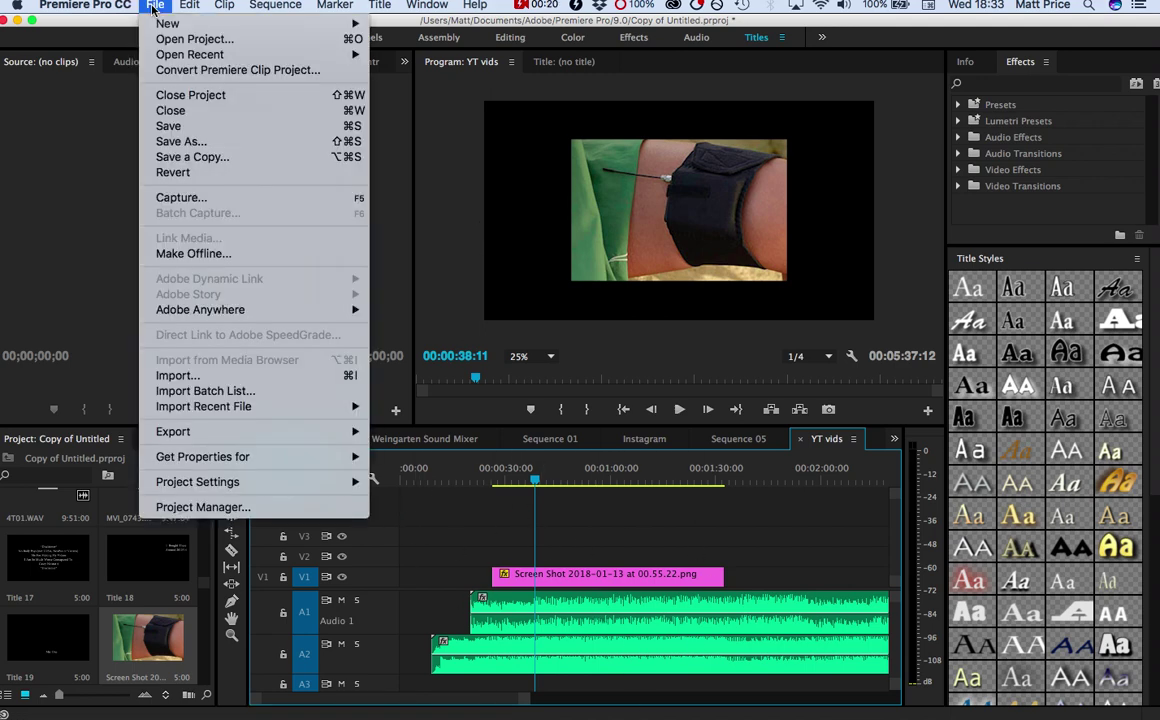
{"action": "mouse_move", "coordinate": [233, 431]}
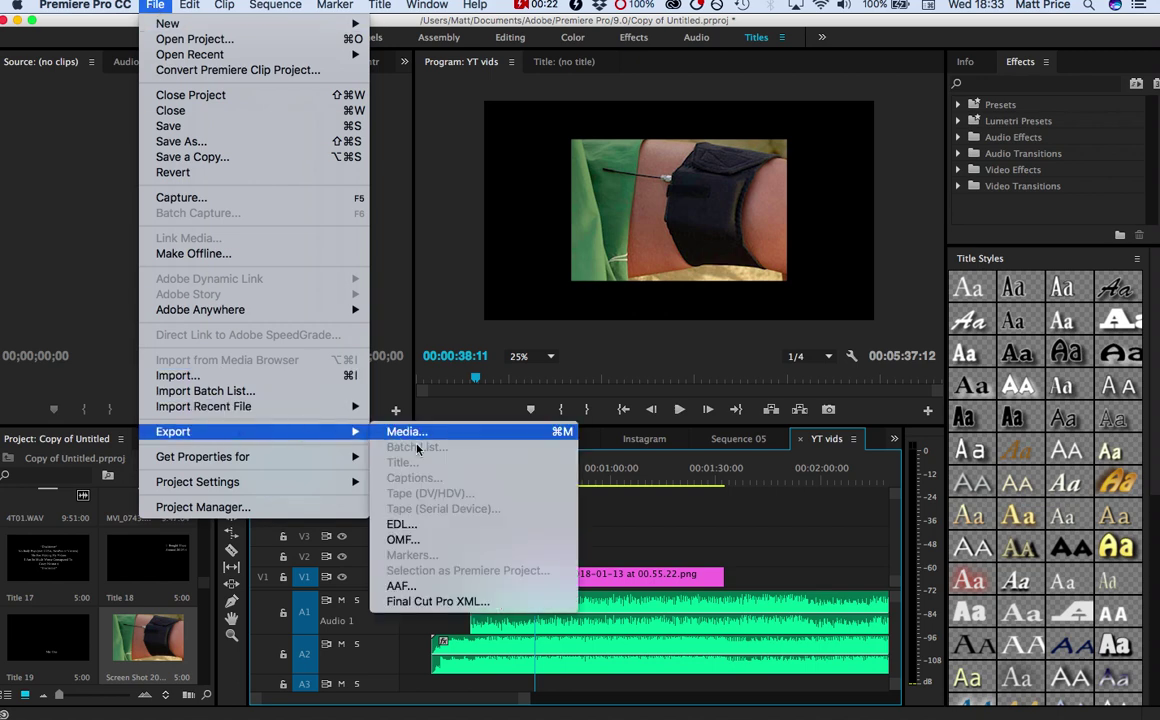
{"action": "left_click", "coordinate": [452, 545]}
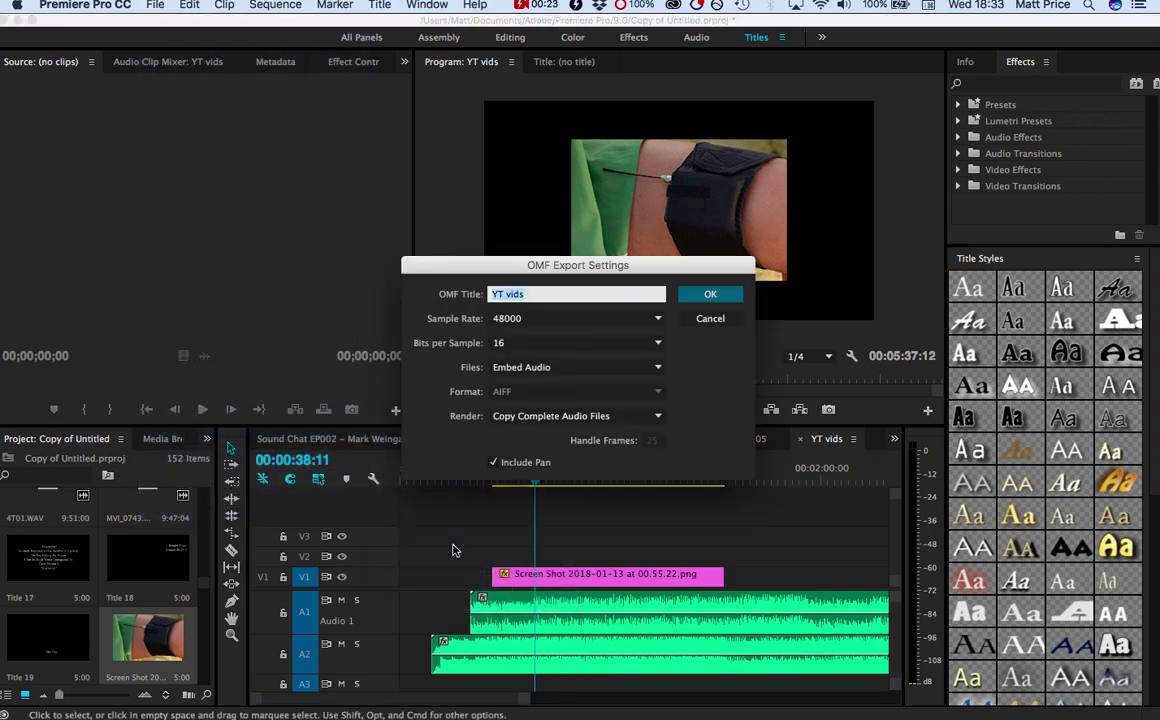
{"action": "left_click", "coordinate": [521, 318]}
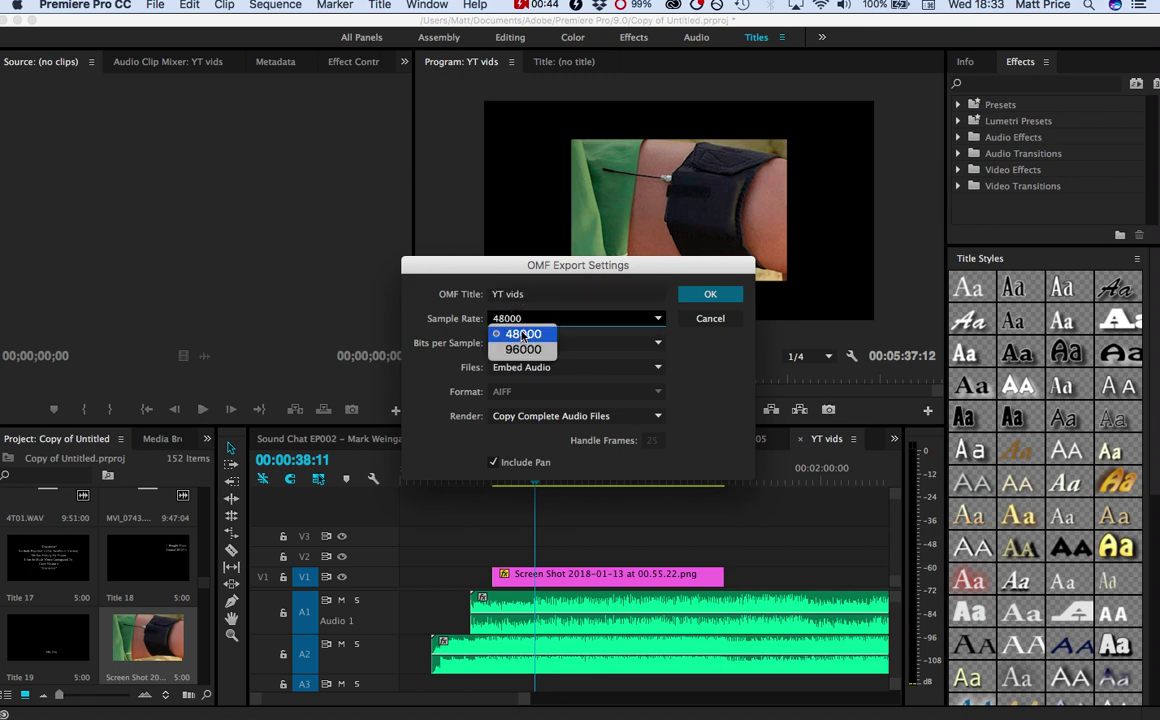
{"action": "left_click", "coordinate": [521, 335]}
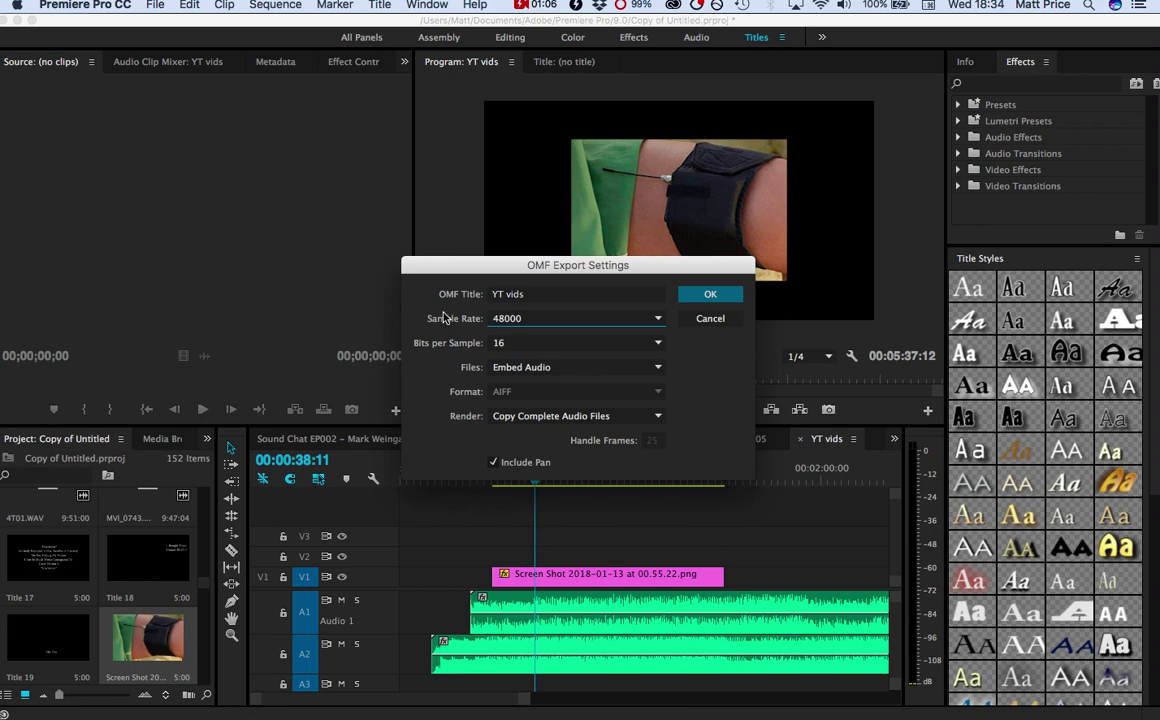
Step: Change Bits per Sample from 16 to 24 in the OMF export settings
{"action": "left_click", "coordinate": [510, 343]}
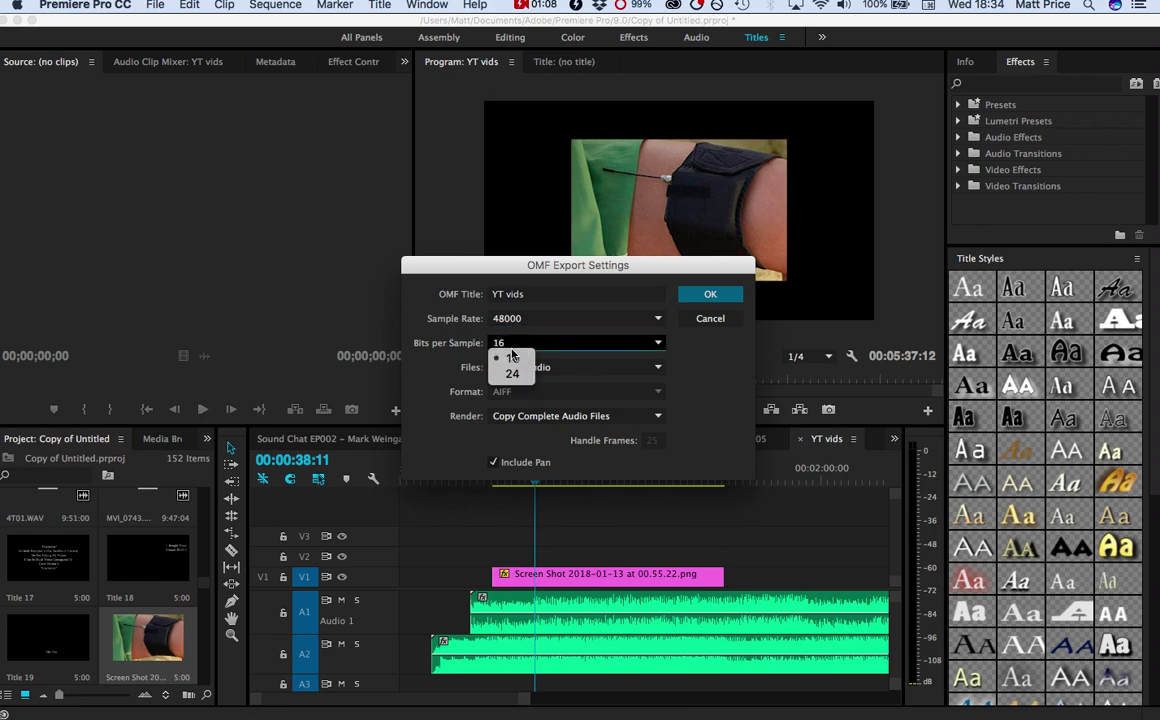
{"action": "left_click", "coordinate": [511, 373]}
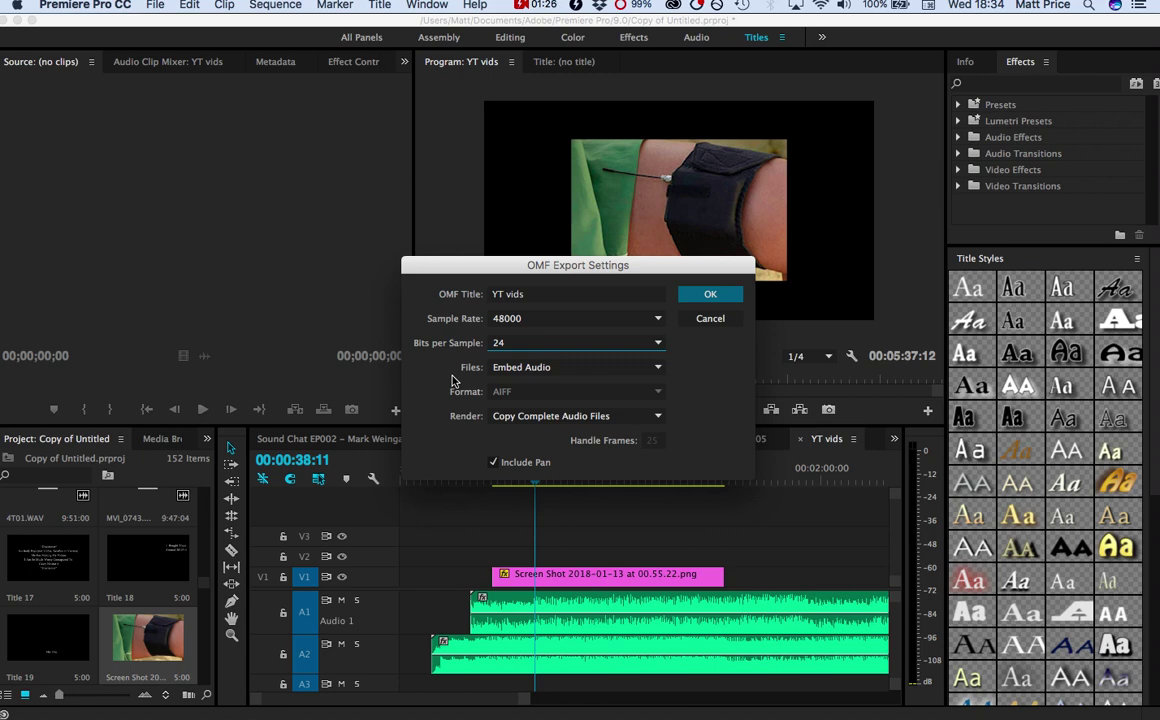
Step: Show the Files dropdown listing Embed Audio and Separate Audio
{"action": "left_click", "coordinate": [531, 367]}
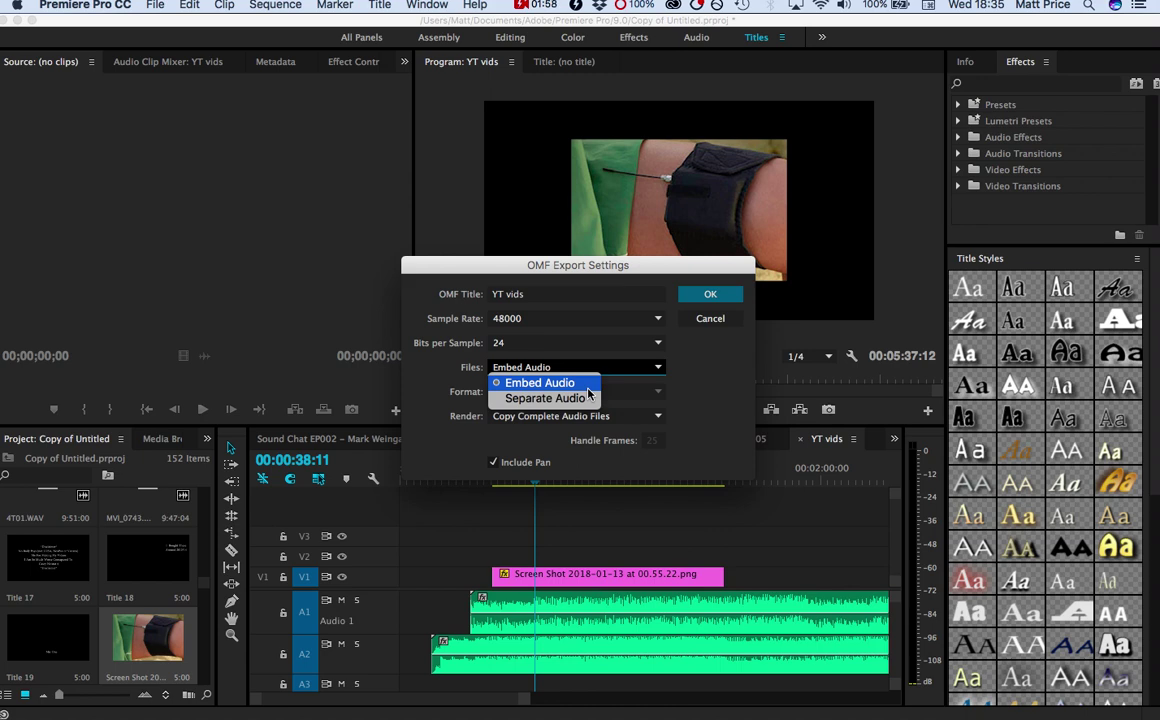
Step: Set Files to Separate Audio, keeping the audio format as AIFF
{"action": "left_click", "coordinate": [578, 399]}
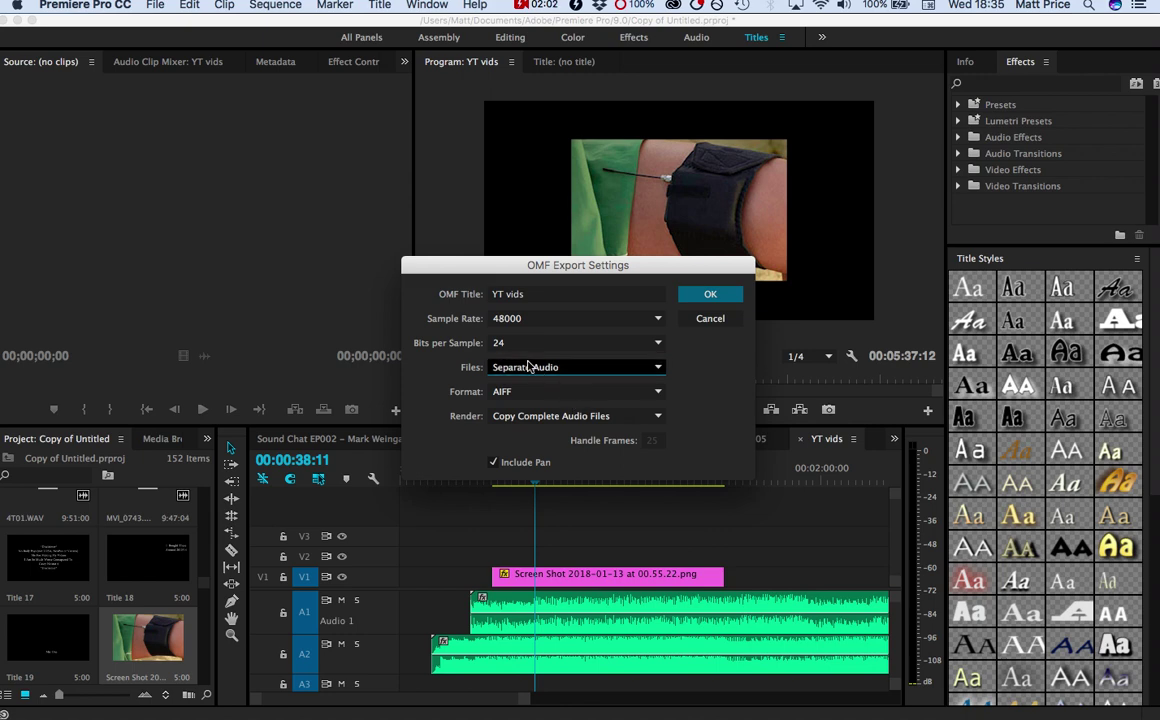
{"action": "left_click", "coordinate": [520, 403]}
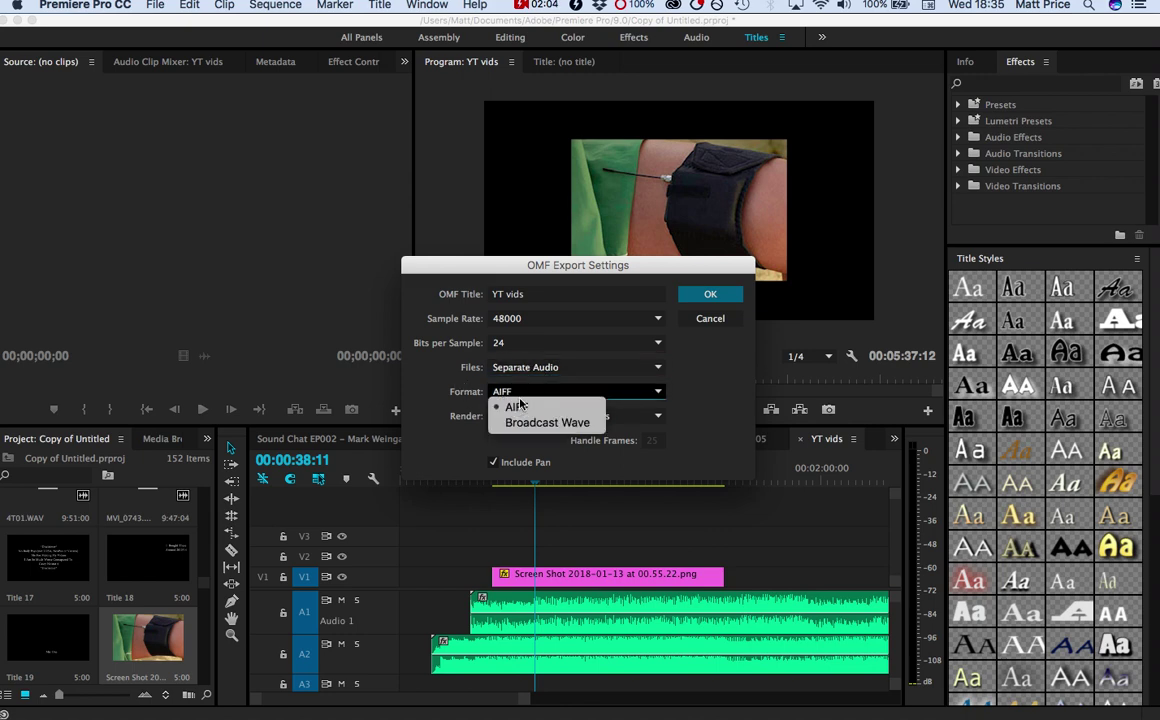
{"action": "left_click", "coordinate": [474, 391]}
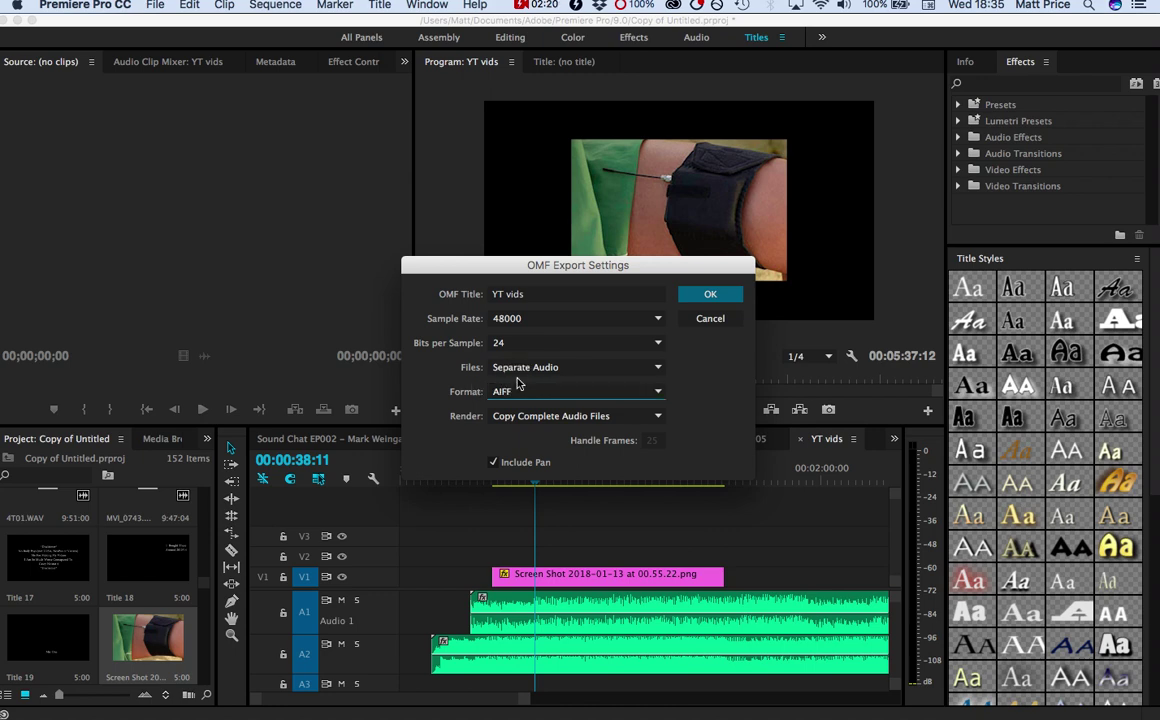
{"action": "left_click", "coordinate": [492, 367]}
{"action": "left_click", "coordinate": [460, 371]}
Step: Leave the OMF Title as 'YT vids' and reopen the Files dropdown
{"action": "left_click", "coordinate": [528, 294]}
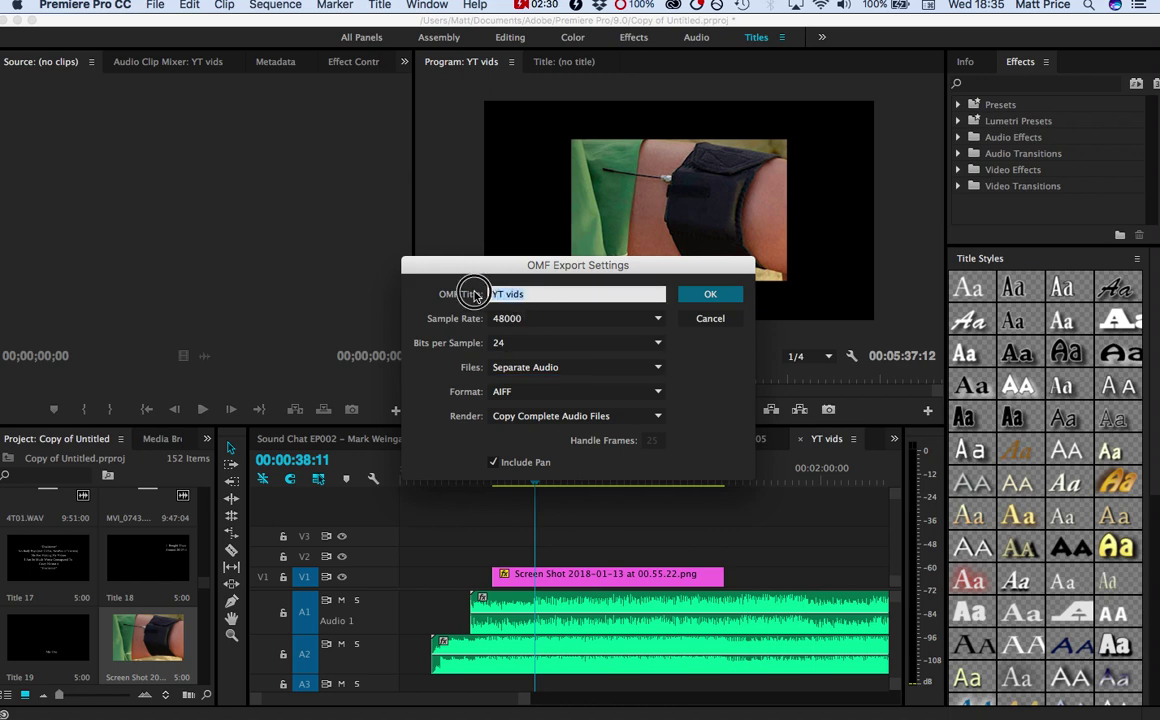
{"action": "left_click", "coordinate": [420, 310]}
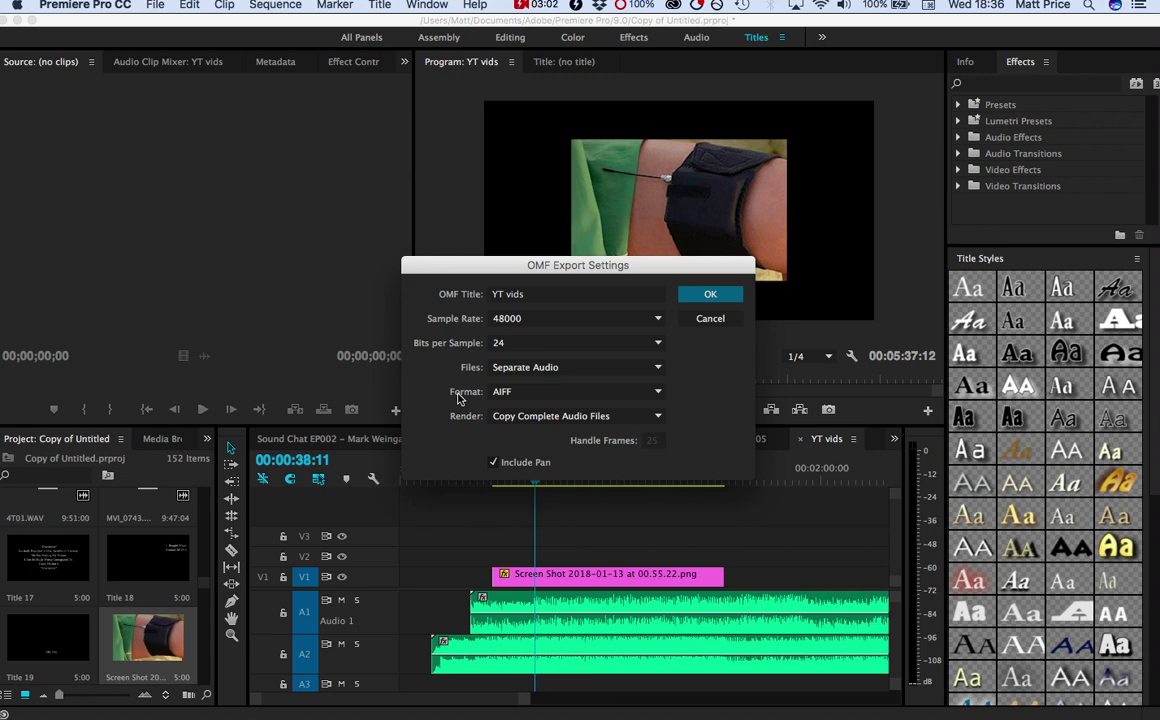
{"action": "left_click", "coordinate": [540, 367]}
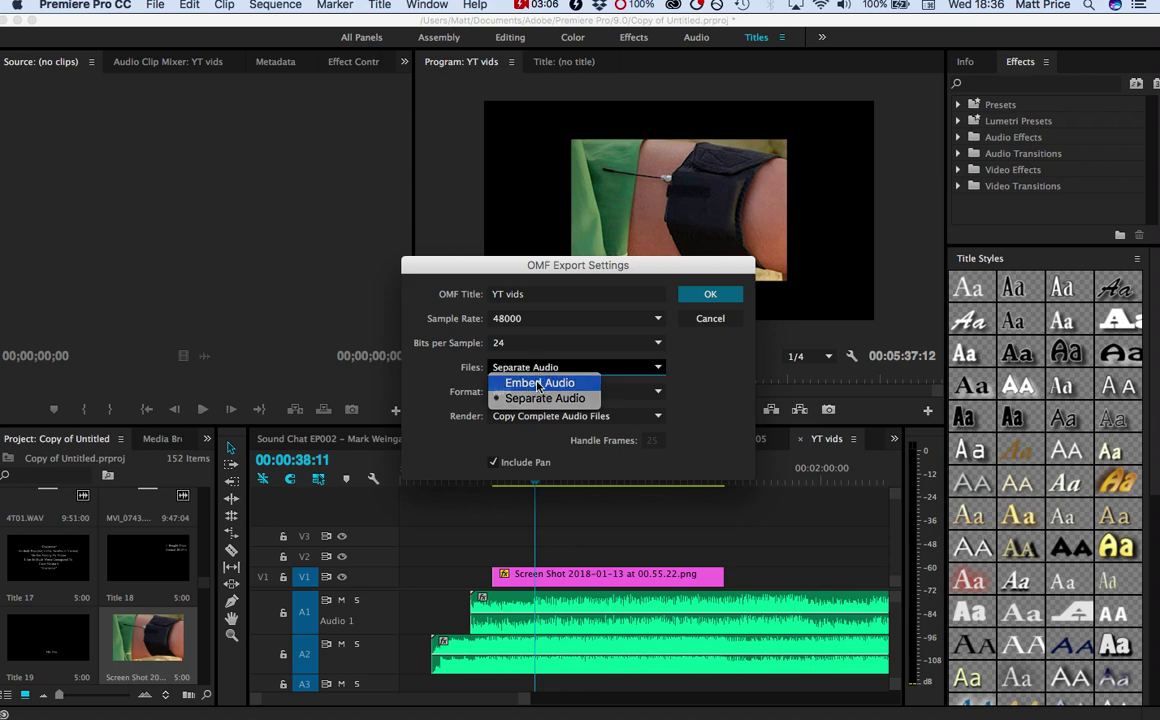
Step: Set Files to Separate Audio and Format to Broadcast Wave, keeping Render on Copy Complete Audio Files
{"action": "left_click", "coordinate": [537, 383]}
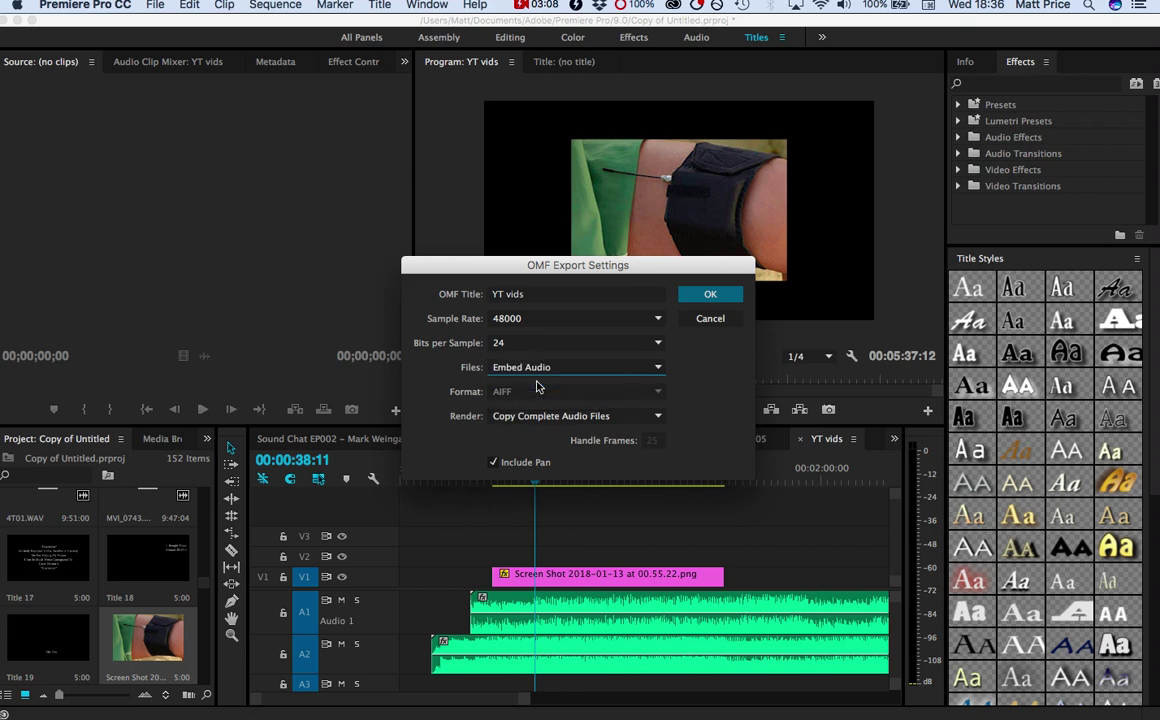
{"action": "left_click", "coordinate": [535, 376]}
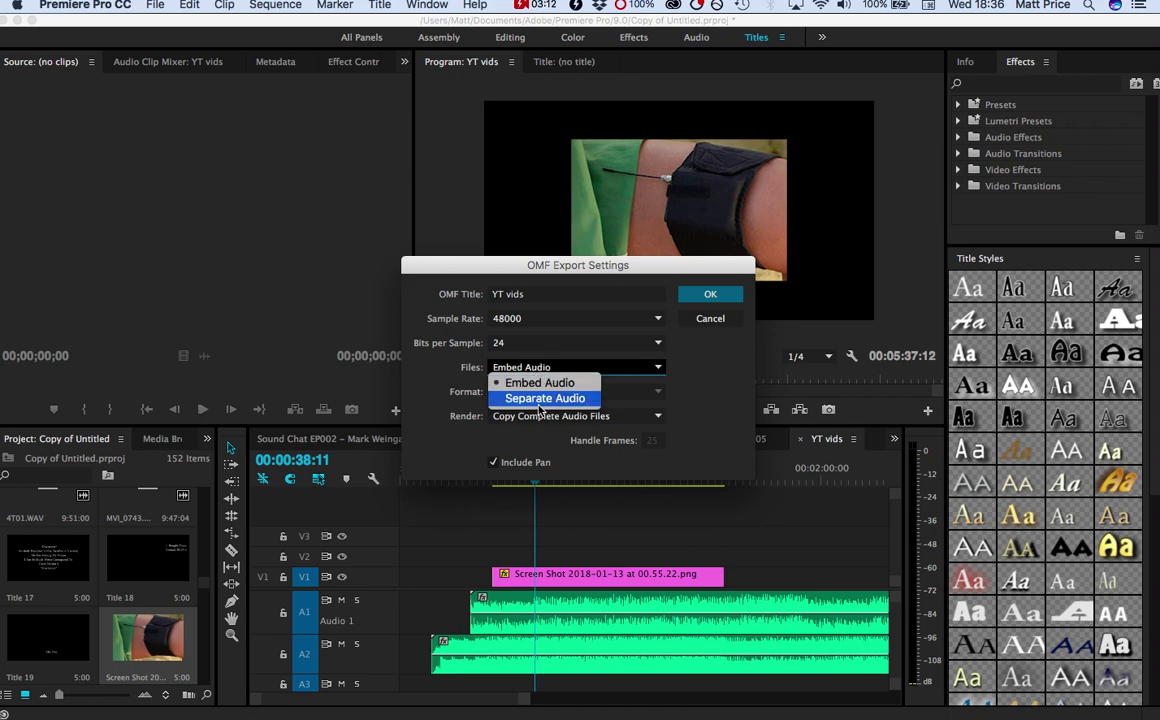
{"action": "left_click", "coordinate": [540, 400]}
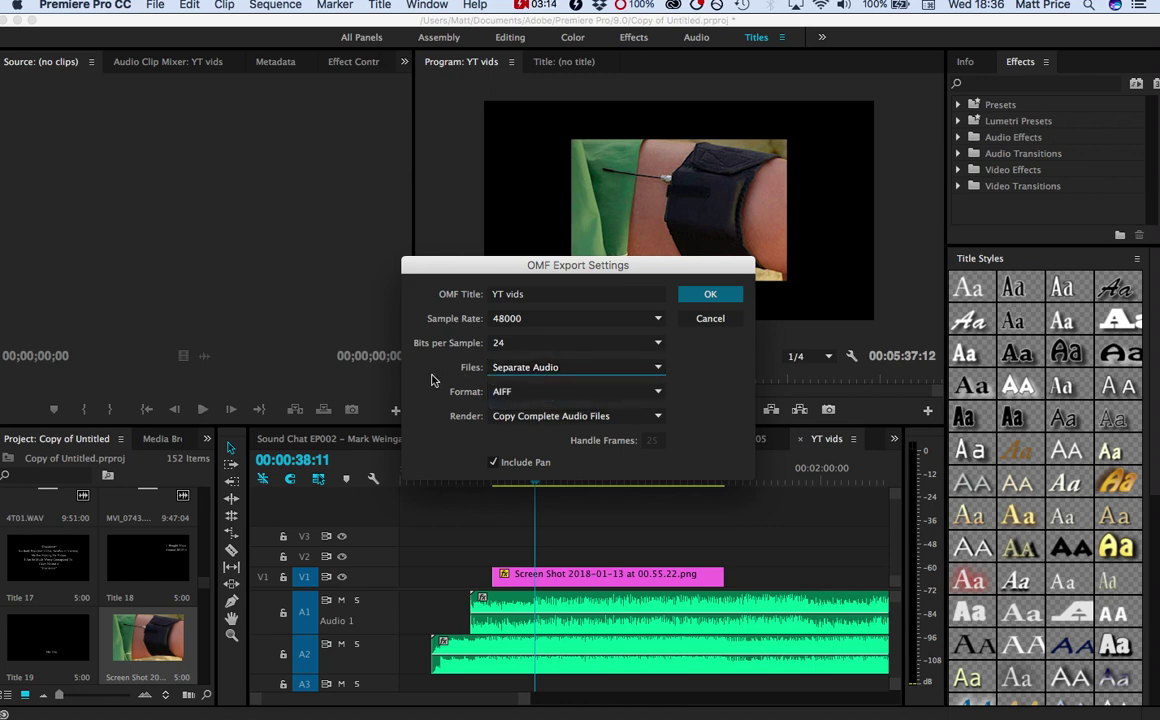
{"action": "left_click", "coordinate": [525, 393]}
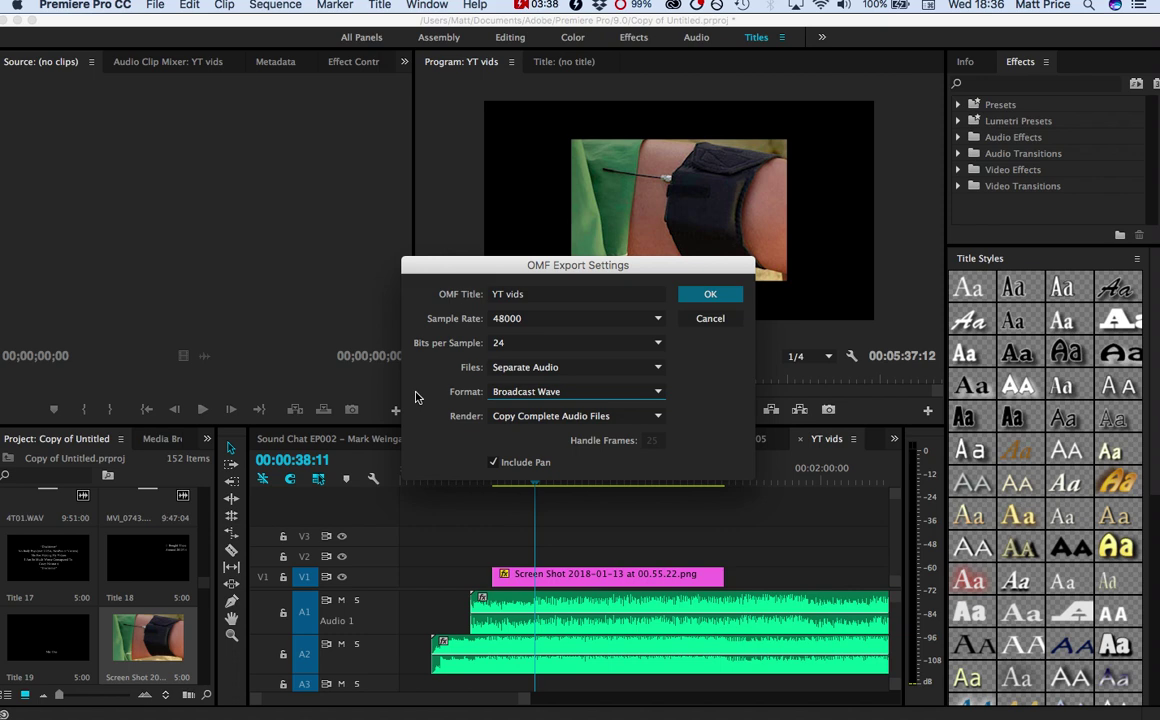
{"action": "left_click", "coordinate": [505, 418]}
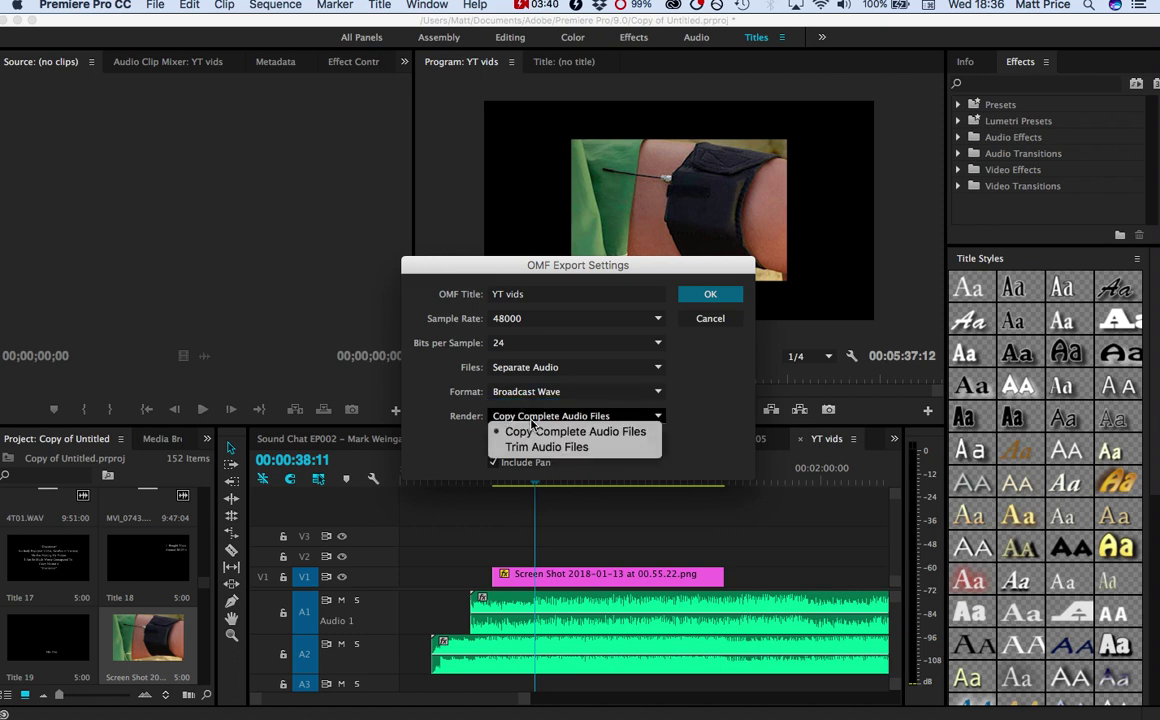
{"action": "left_click", "coordinate": [601, 437]}
Step: Close the OMF settings without exporting and trim about 43 seconds off Audio 1's start
{"action": "left_click", "coordinate": [706, 319]}
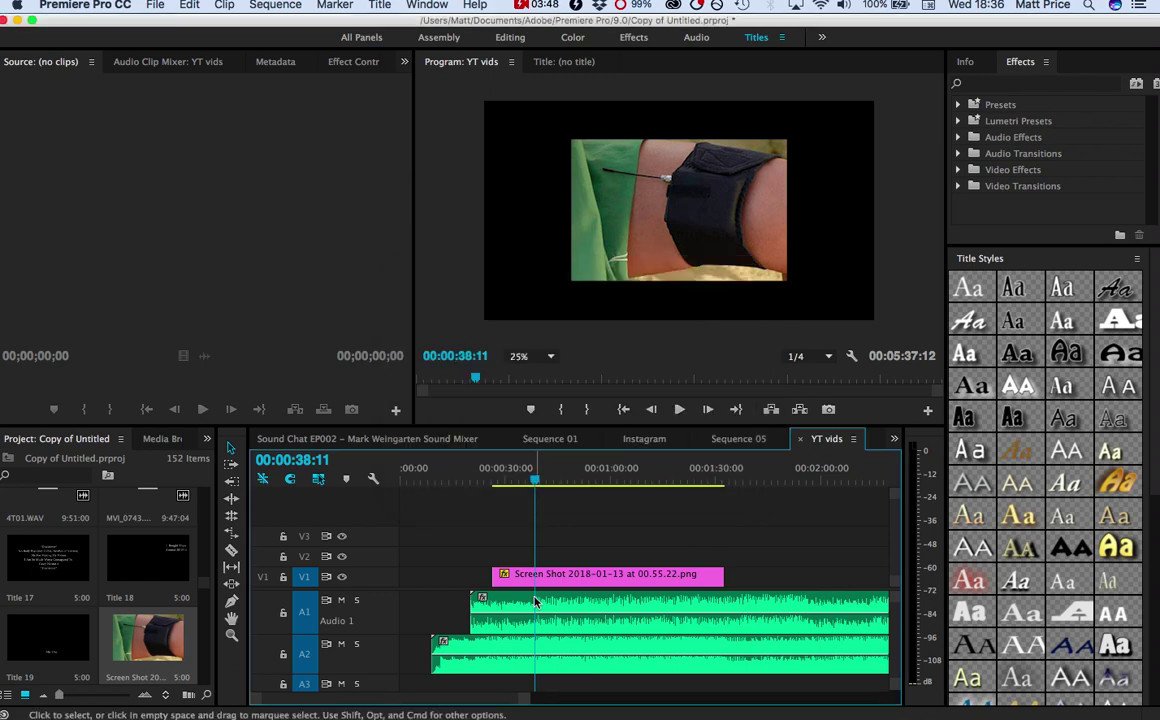
{"action": "left_click", "coordinate": [516, 612]}
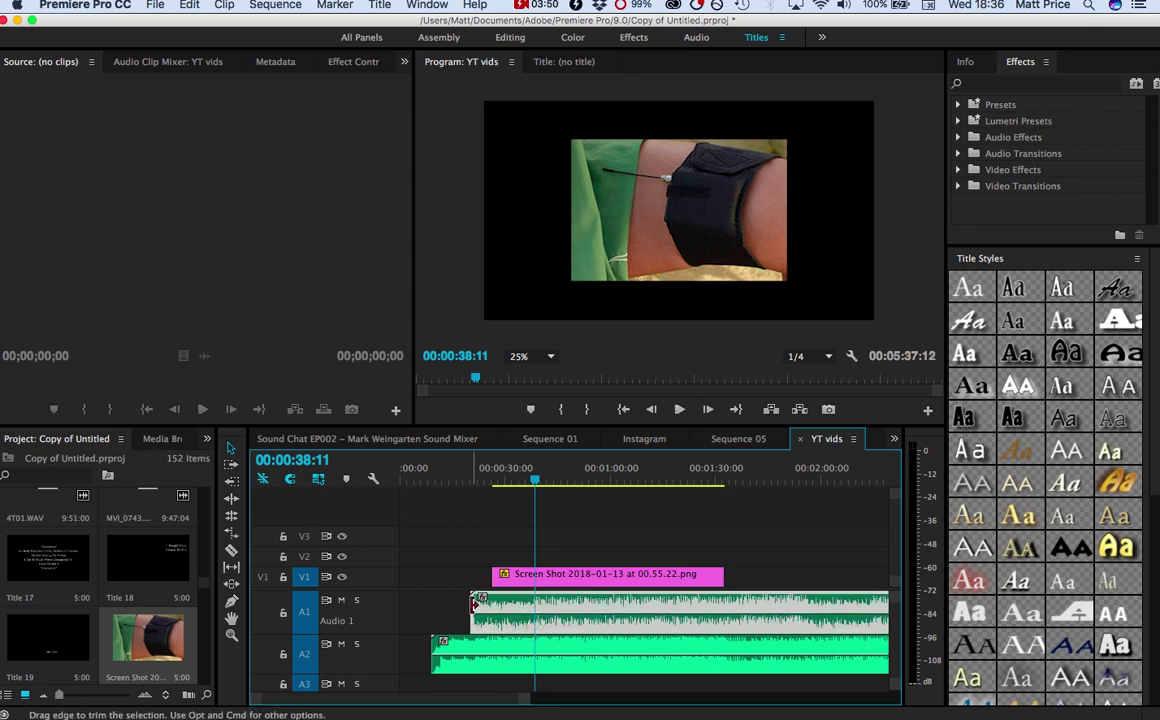
{"action": "left_click_drag", "start_coordinate": [472, 607], "coordinate": [676, 612]}
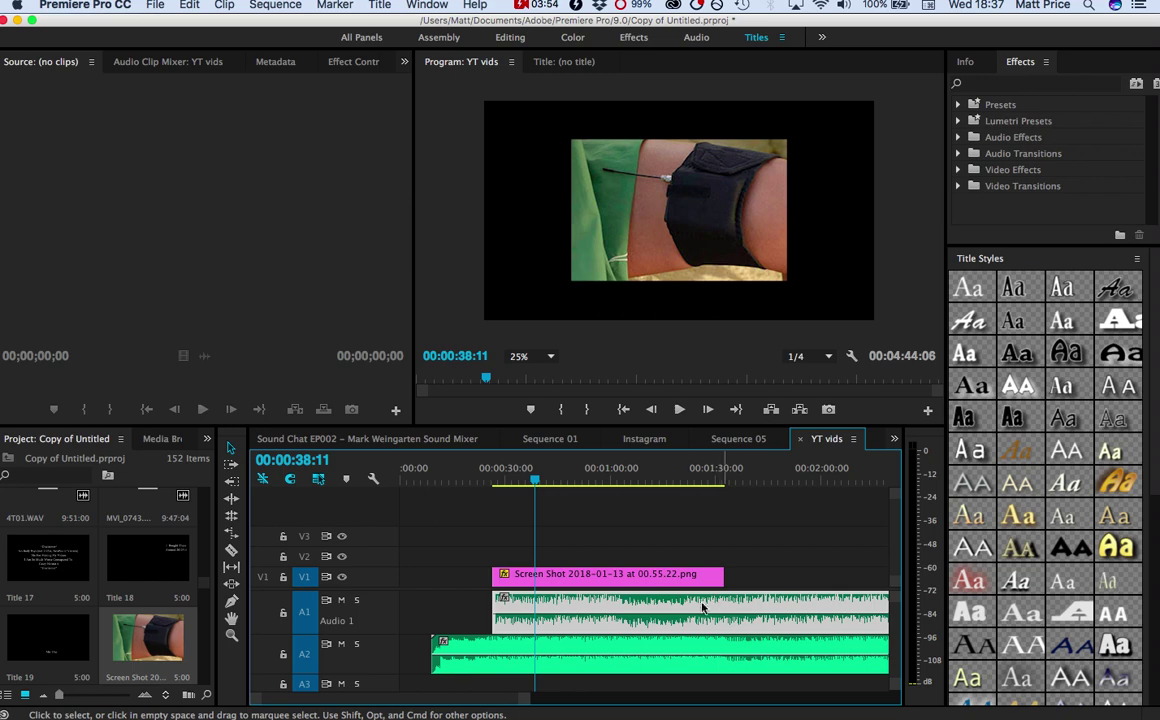
Step: Razor Audio 1 where the pink screenshot clip ends and delete the tail piece
{"action": "left_click", "coordinate": [229, 550]}
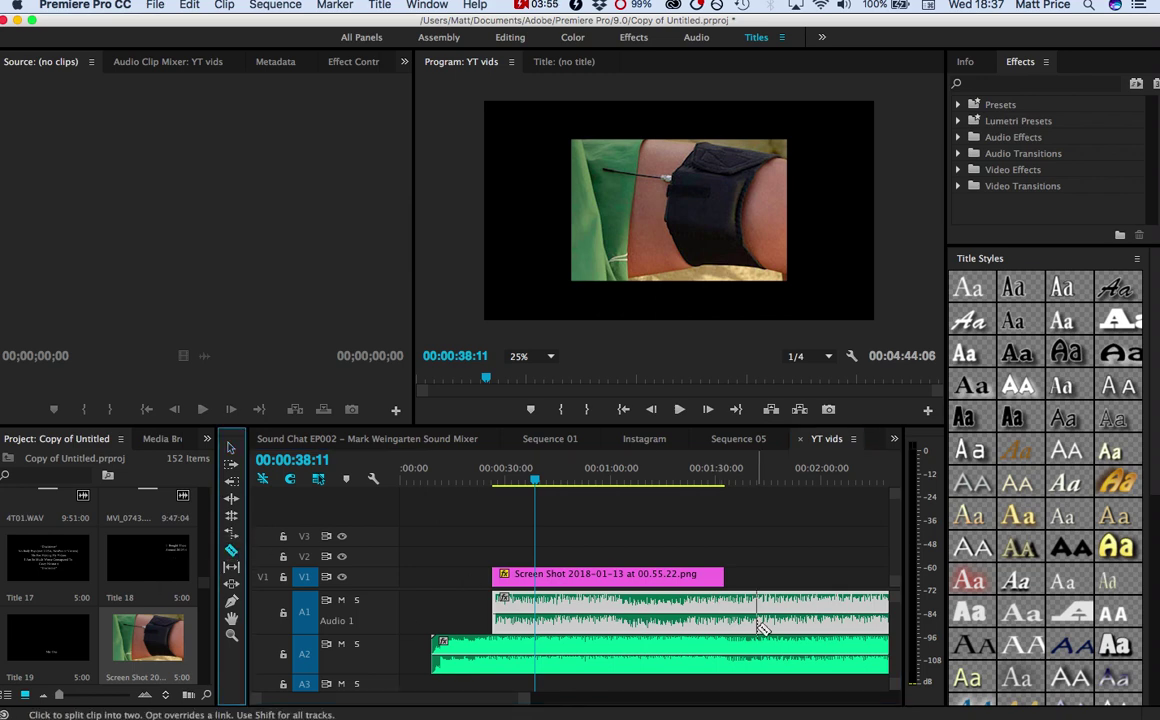
{"action": "left_click", "coordinate": [724, 610]}
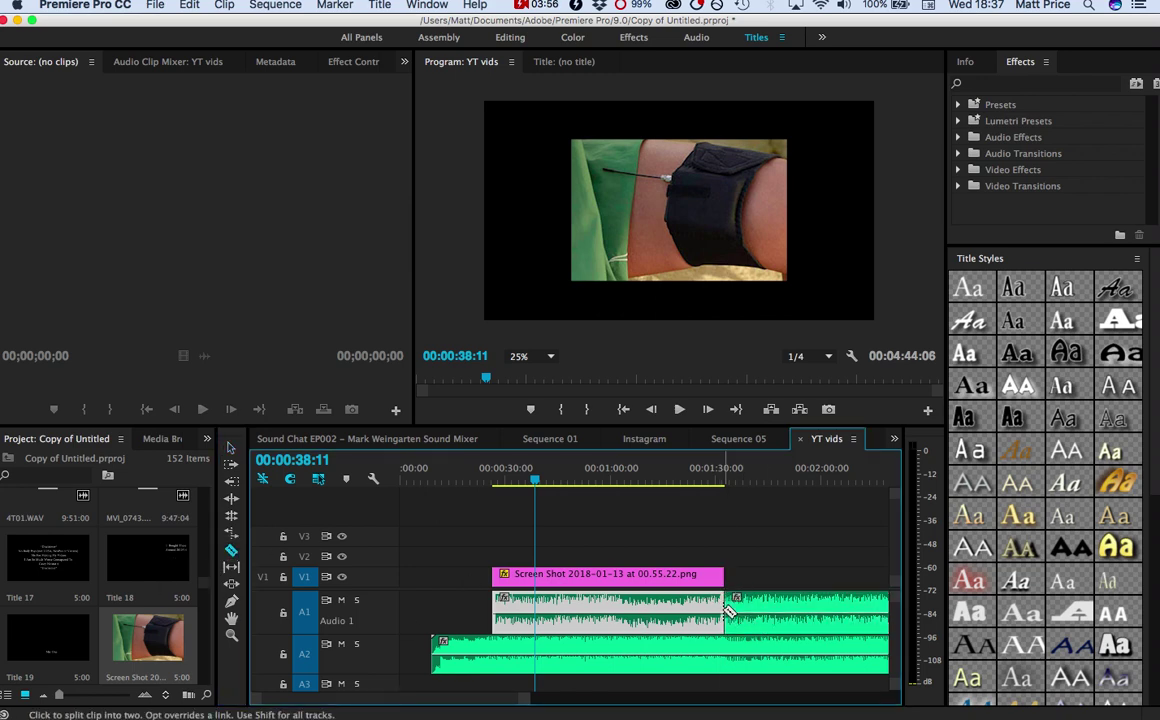
{"action": "key", "text": "v"}
{"action": "left_click", "coordinate": [813, 614]}
{"action": "key", "text": "Delete"}
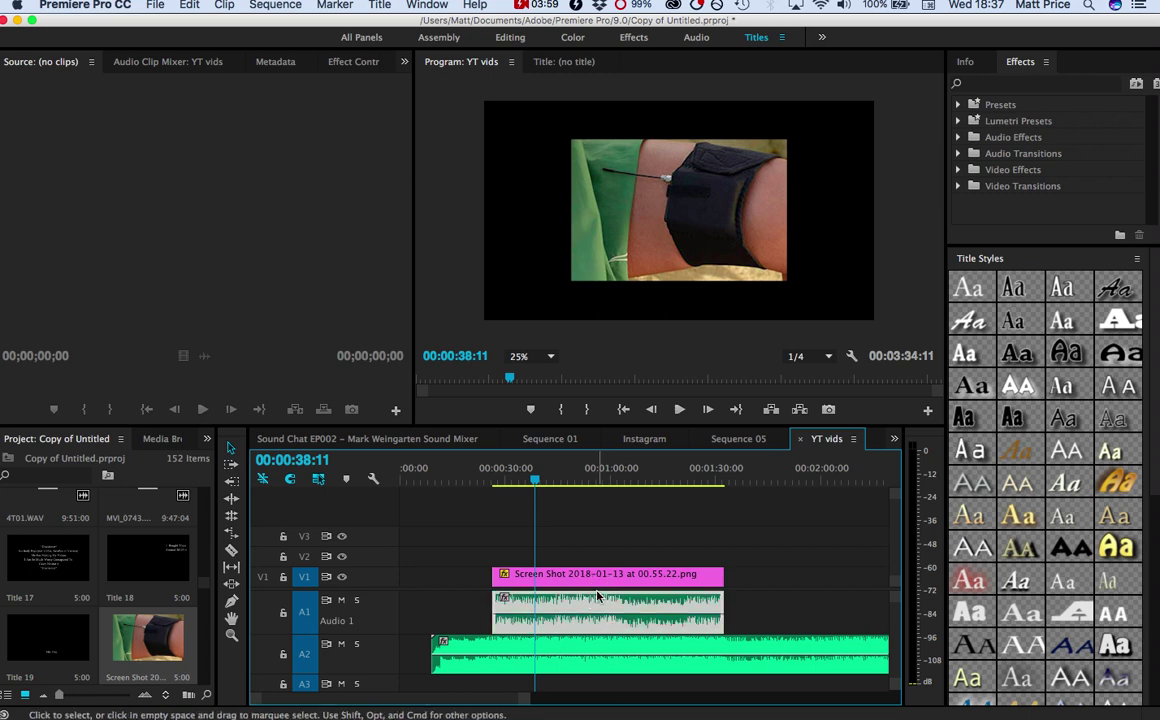
{"action": "left_click", "coordinate": [474, 544]}
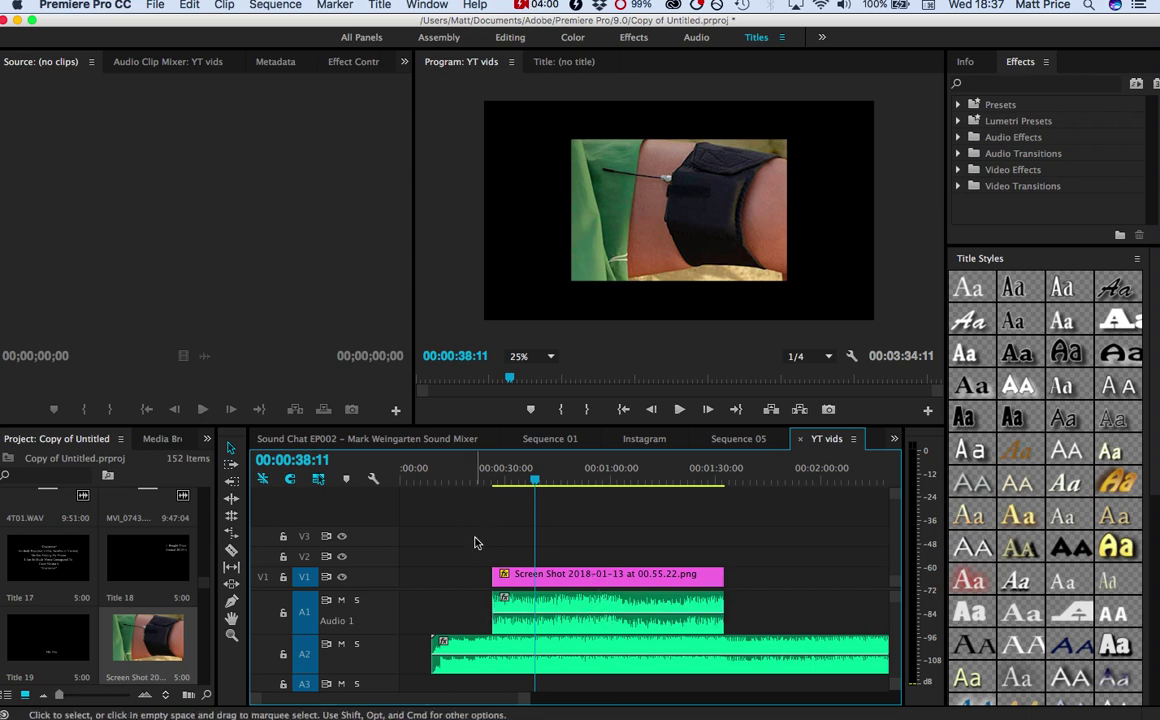
{"action": "left_click", "coordinate": [155, 5]}
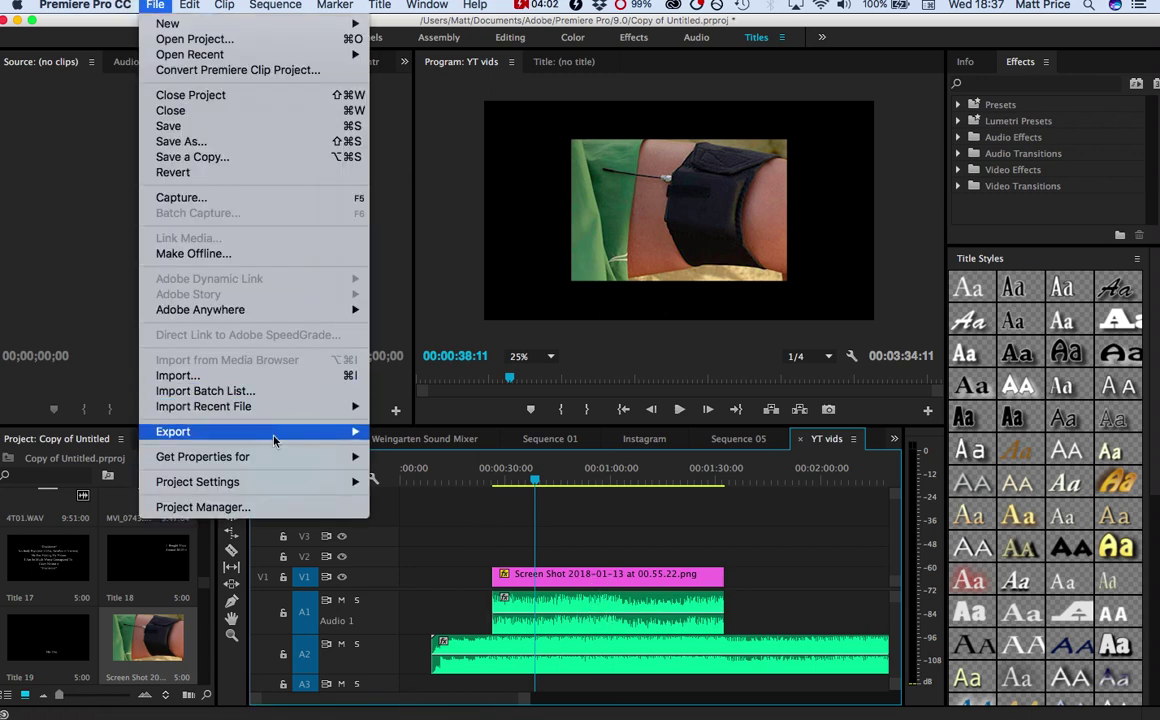
Step: Reopen OMF export with 24 bits per sample, Separate Audio files and Broadcast Wave format
{"action": "mouse_move", "coordinate": [280, 431]}
{"action": "left_click", "coordinate": [400, 541]}
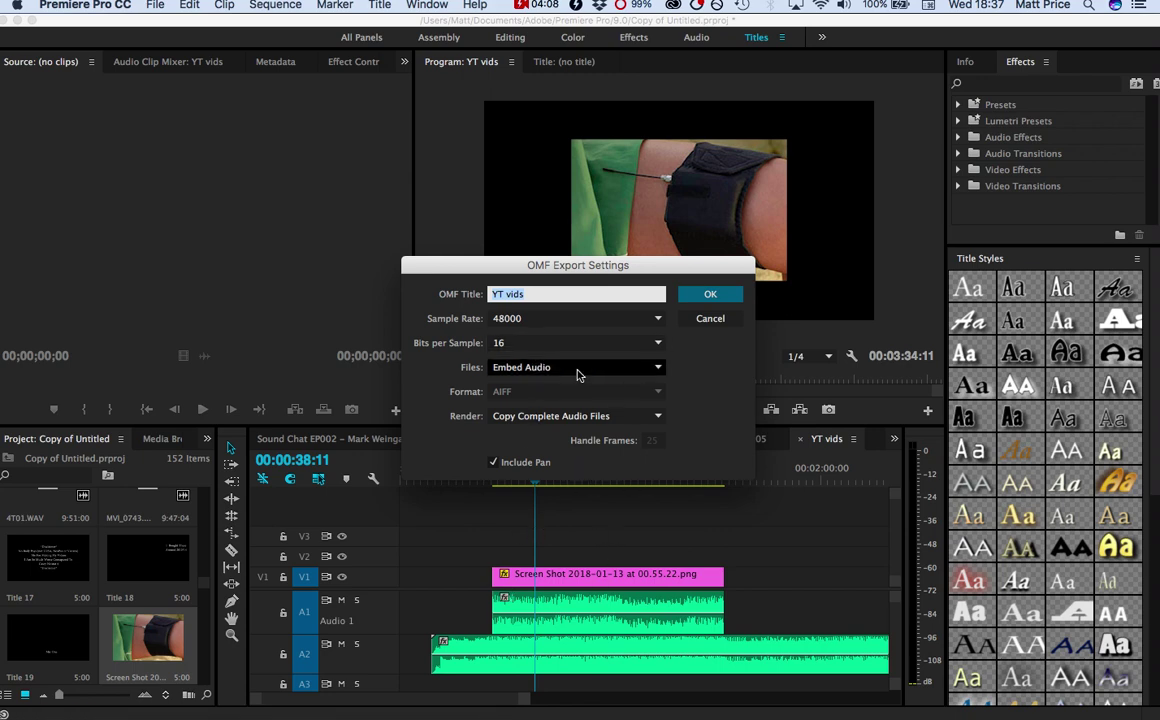
{"action": "left_click", "coordinate": [531, 348]}
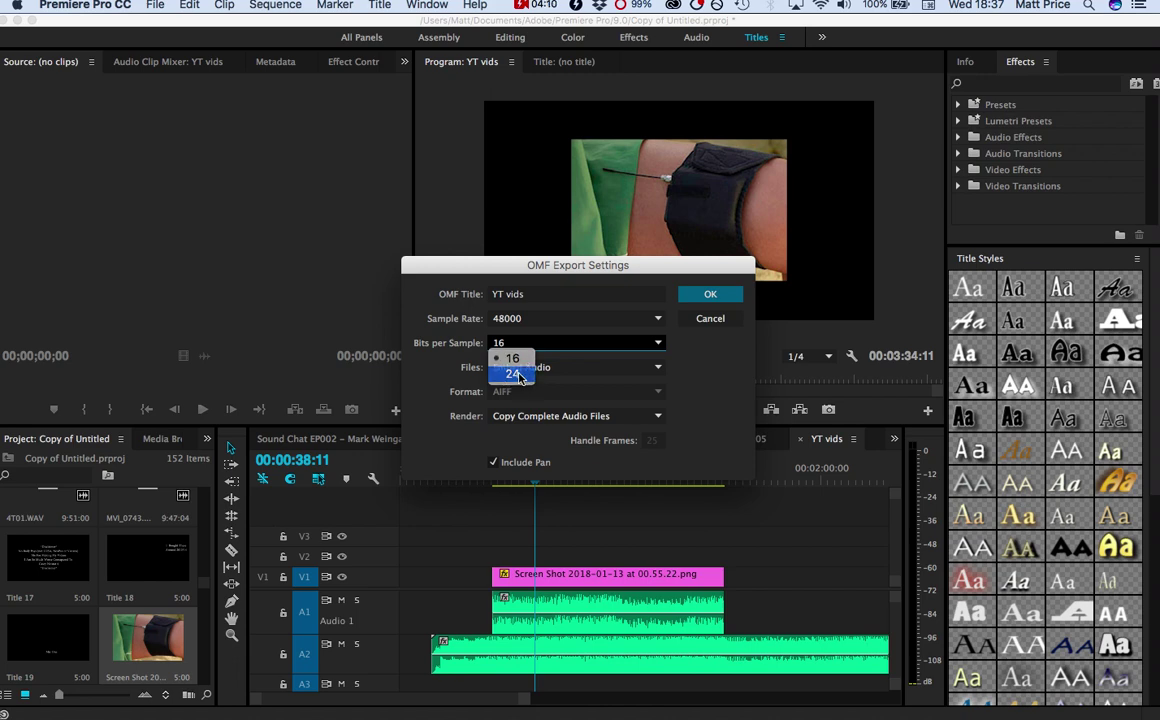
{"action": "left_click", "coordinate": [512, 373]}
{"action": "left_click", "coordinate": [515, 369]}
{"action": "left_click", "coordinate": [561, 413]}
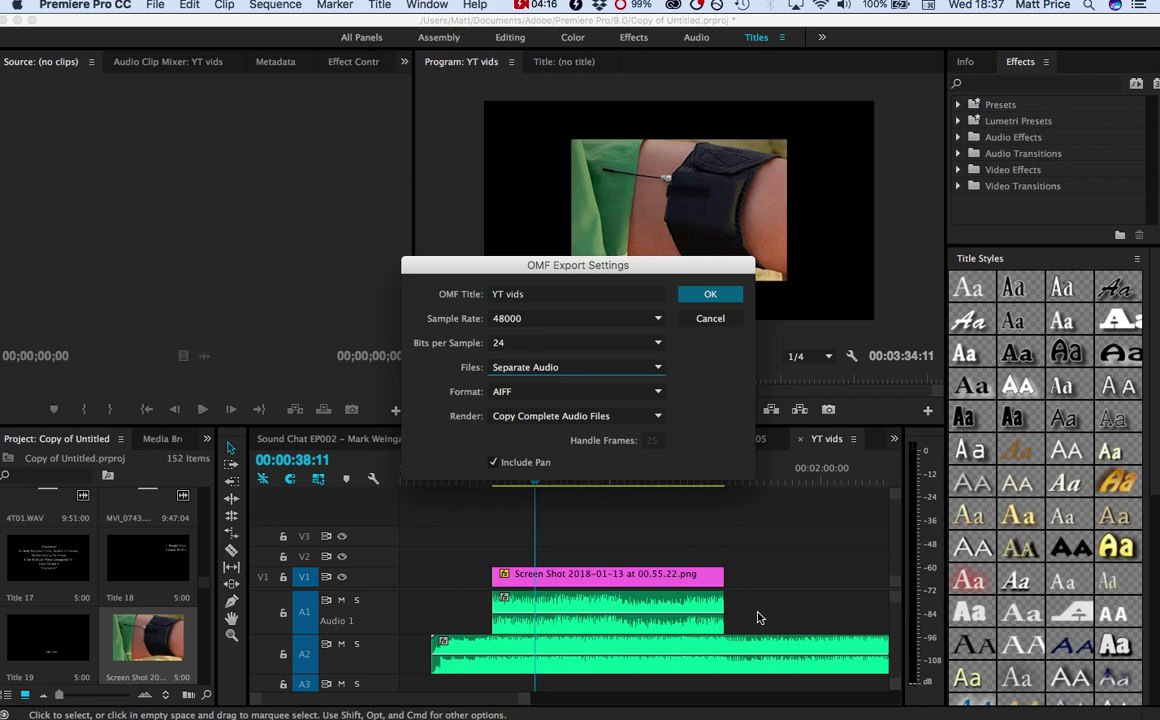
{"action": "left_click", "coordinate": [521, 392]}
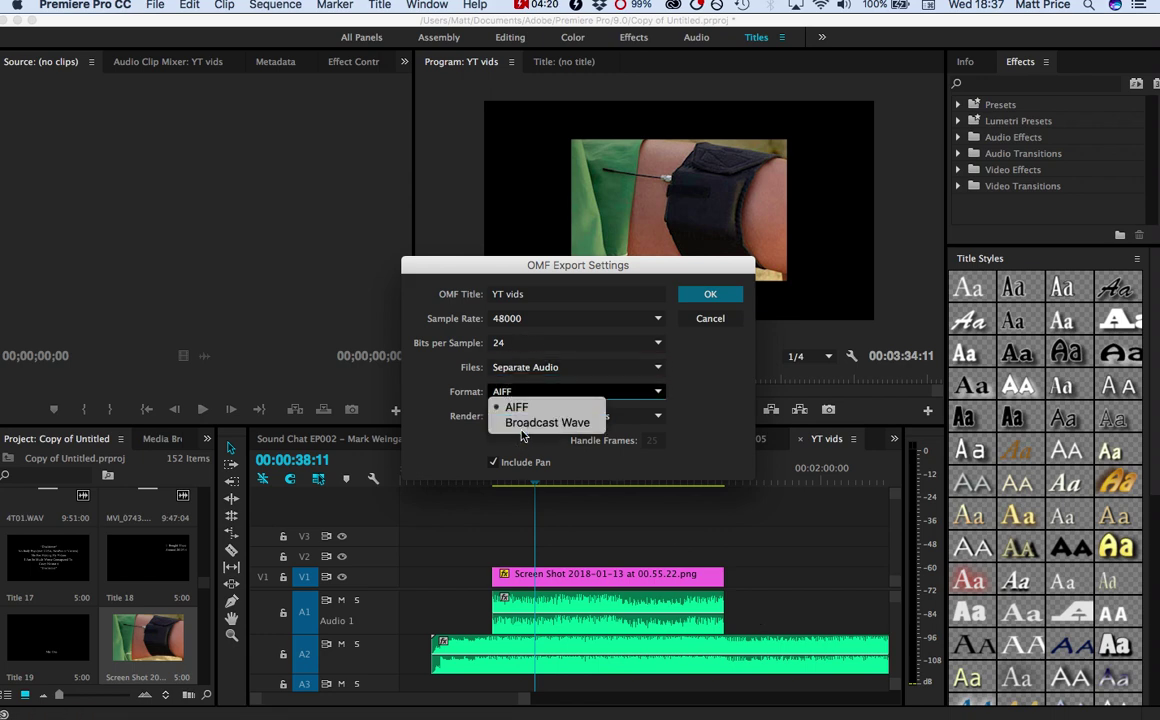
{"action": "left_click", "coordinate": [540, 422]}
{"action": "left_click", "coordinate": [513, 416]}
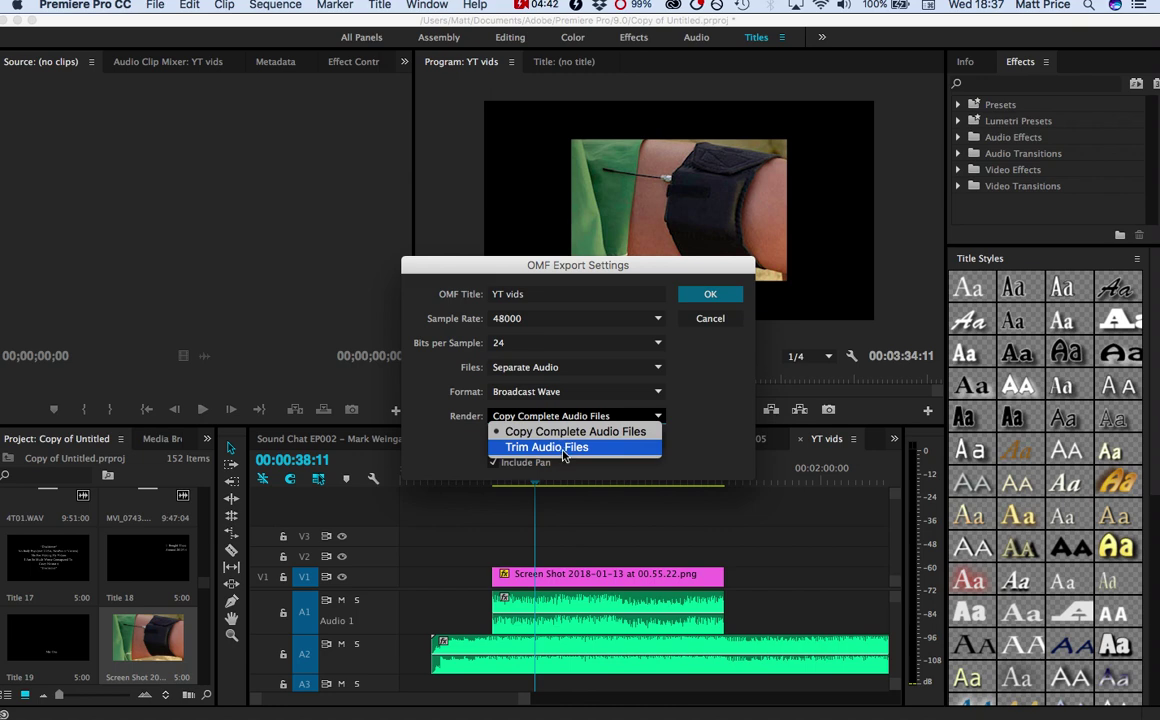
Step: Set Render to Trim Audio Files, keeping Handle Frames at 25
{"action": "left_click", "coordinate": [564, 449]}
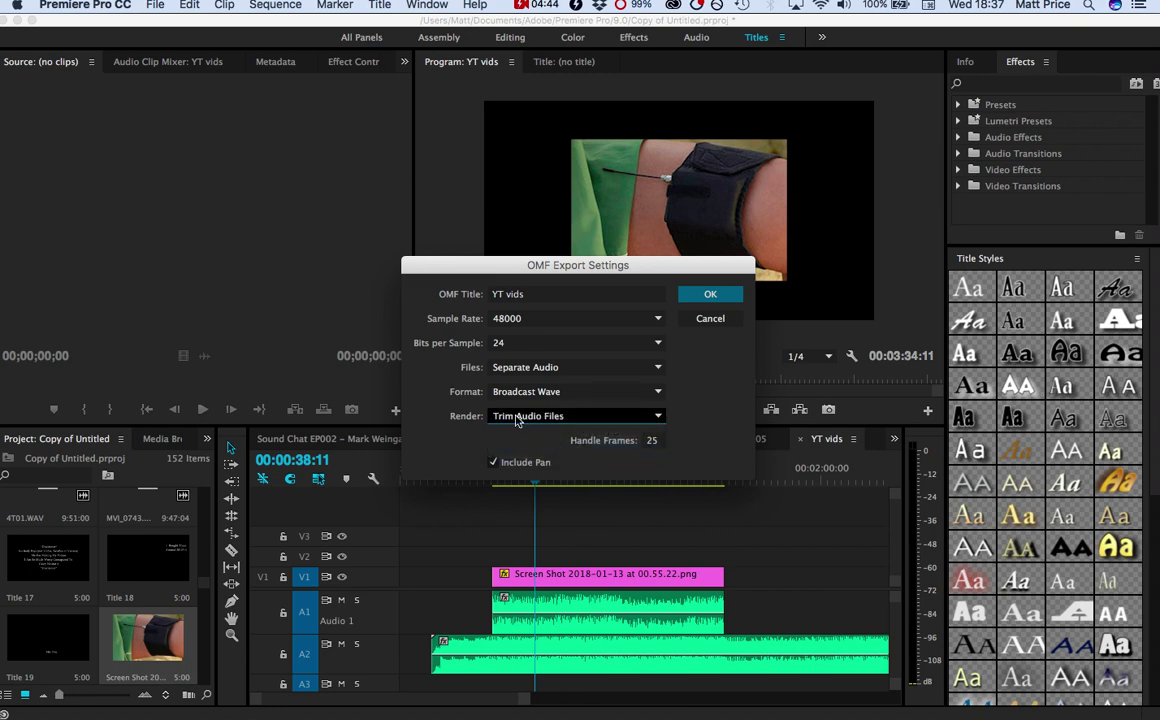
{"action": "left_click", "coordinate": [652, 441]}
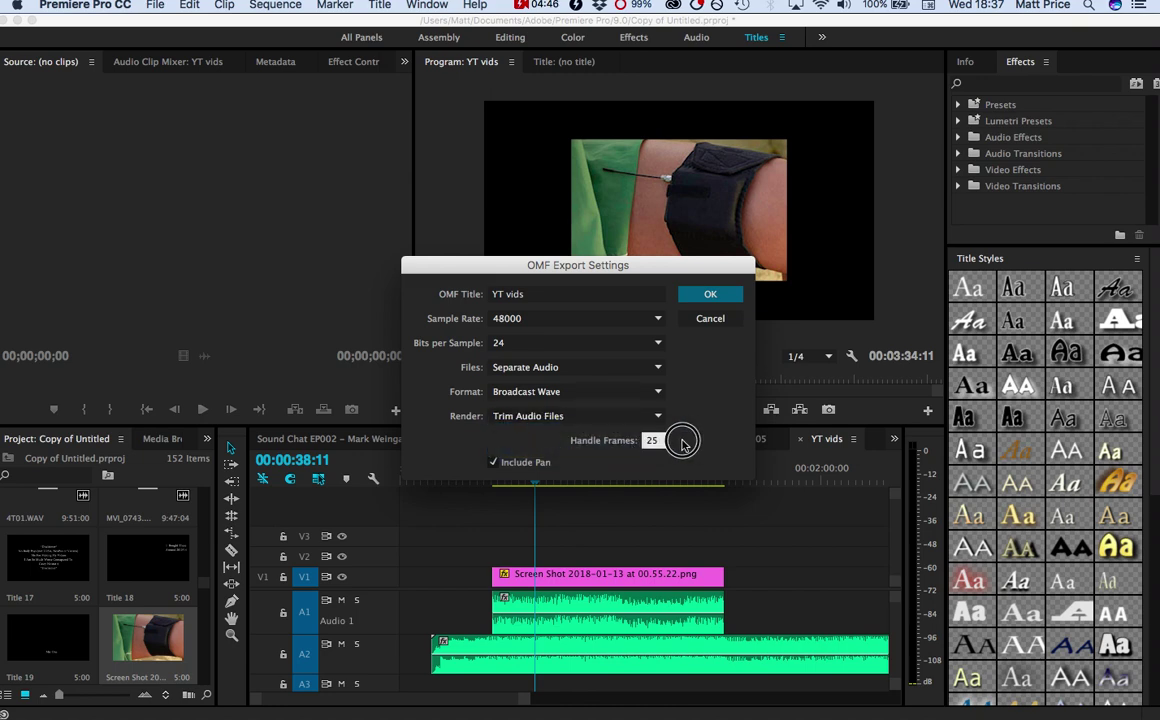
{"action": "left_click", "coordinate": [675, 444]}
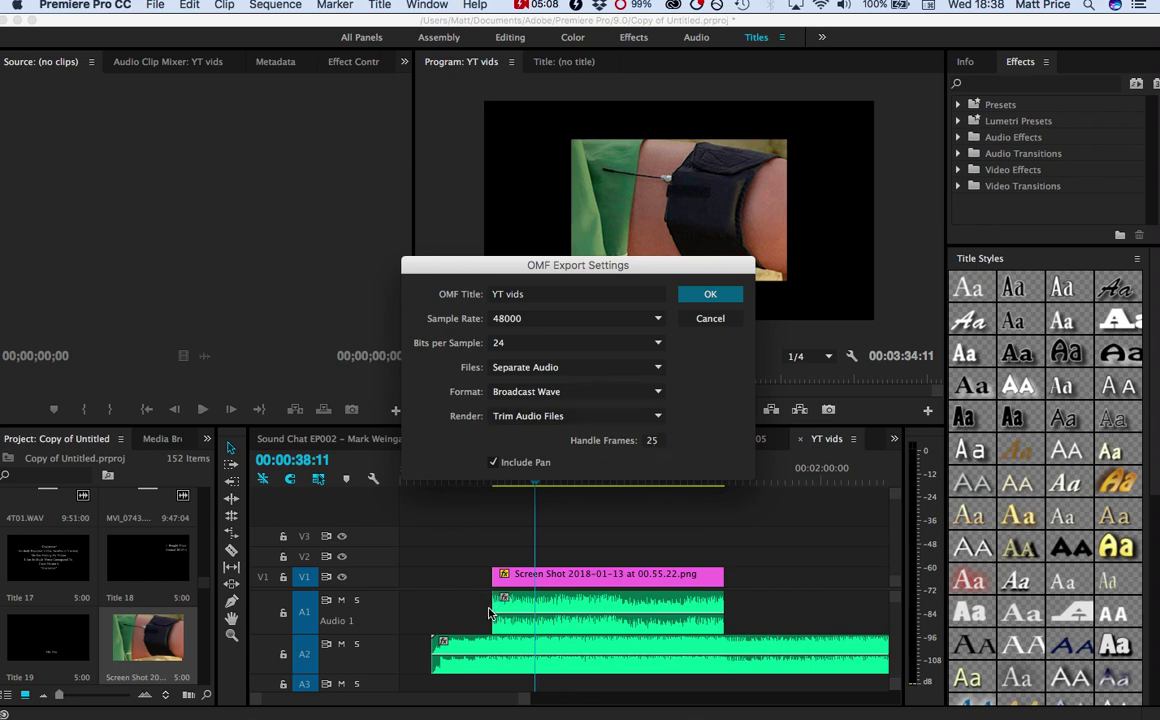
{"action": "left_click", "coordinate": [656, 441]}
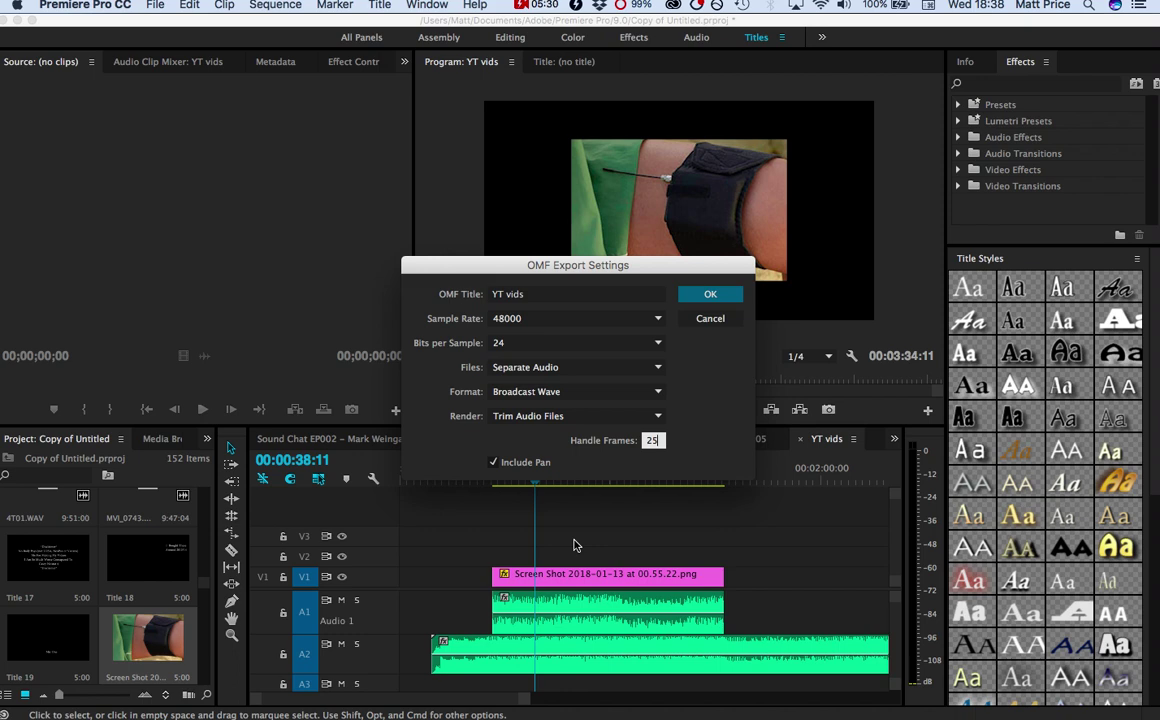
{"action": "left_click", "coordinate": [648, 440]}
Step: Change the OMF Handle Frames from 25 to 250 and confirm the settings
{"action": "double_click", "coordinate": [648, 440]}
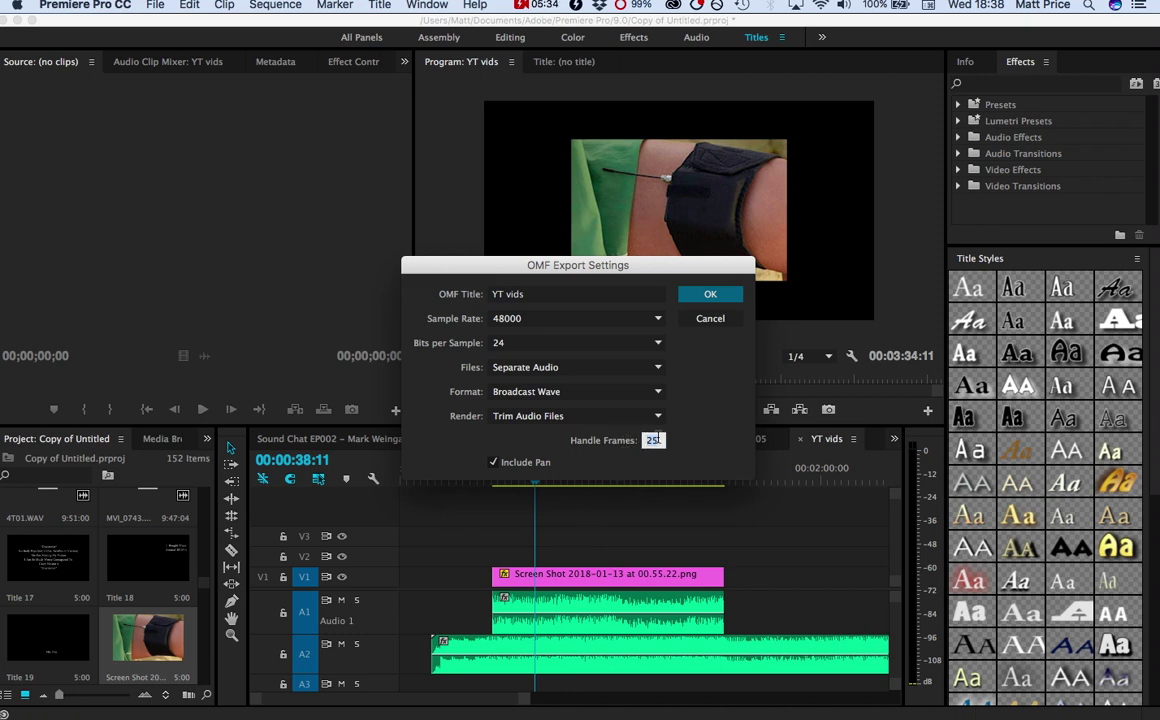
{"action": "left_click", "coordinate": [664, 440]}
{"action": "type", "text": "0"}
{"action": "left_click", "coordinate": [728, 297]}
{"action": "left_click", "coordinate": [711, 296]}
Step: Accept the OMF settings and create an EXPORT TEST folder on the Desktop
{"action": "left_click", "coordinate": [711, 294]}
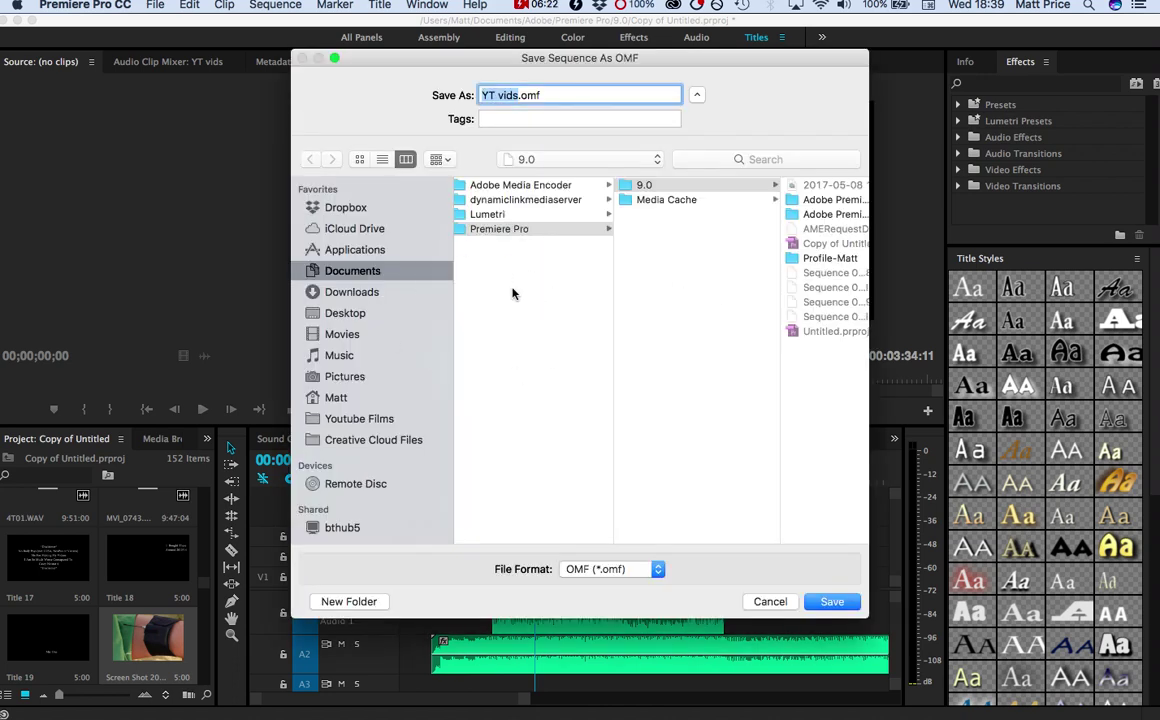
{"action": "key", "text": "Return"}
{"action": "left_click", "coordinate": [345, 313]}
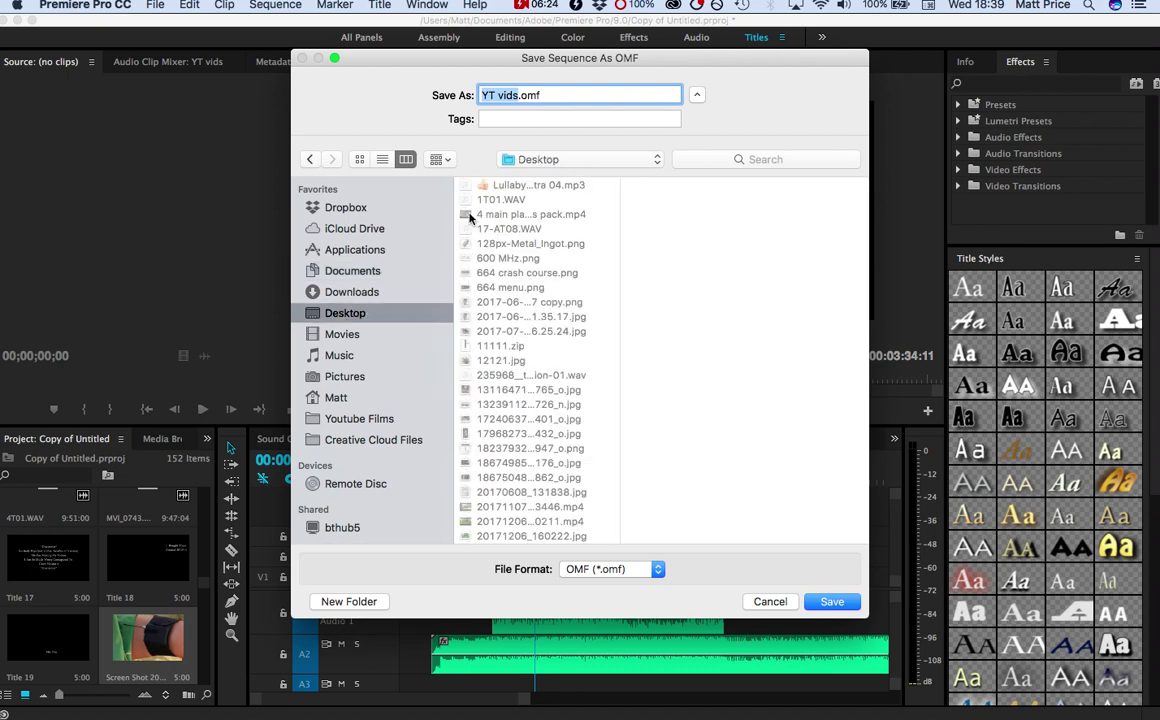
{"action": "left_click", "coordinate": [340, 601]}
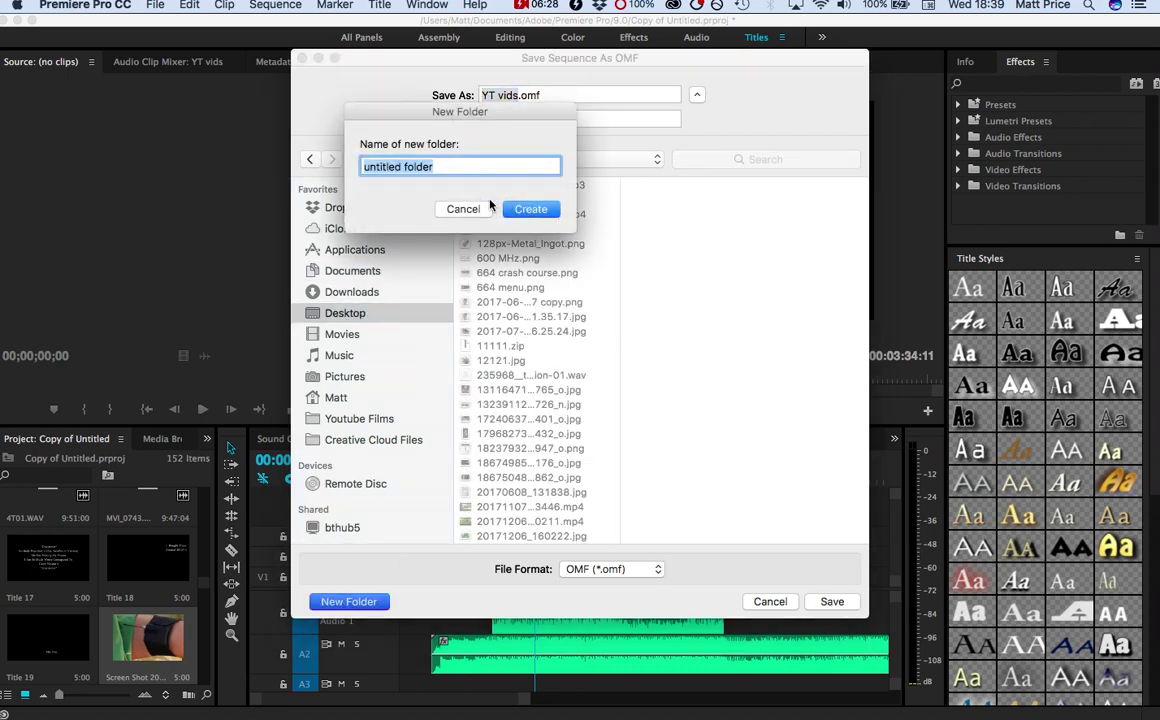
{"action": "type", "text": "EXPOR"}
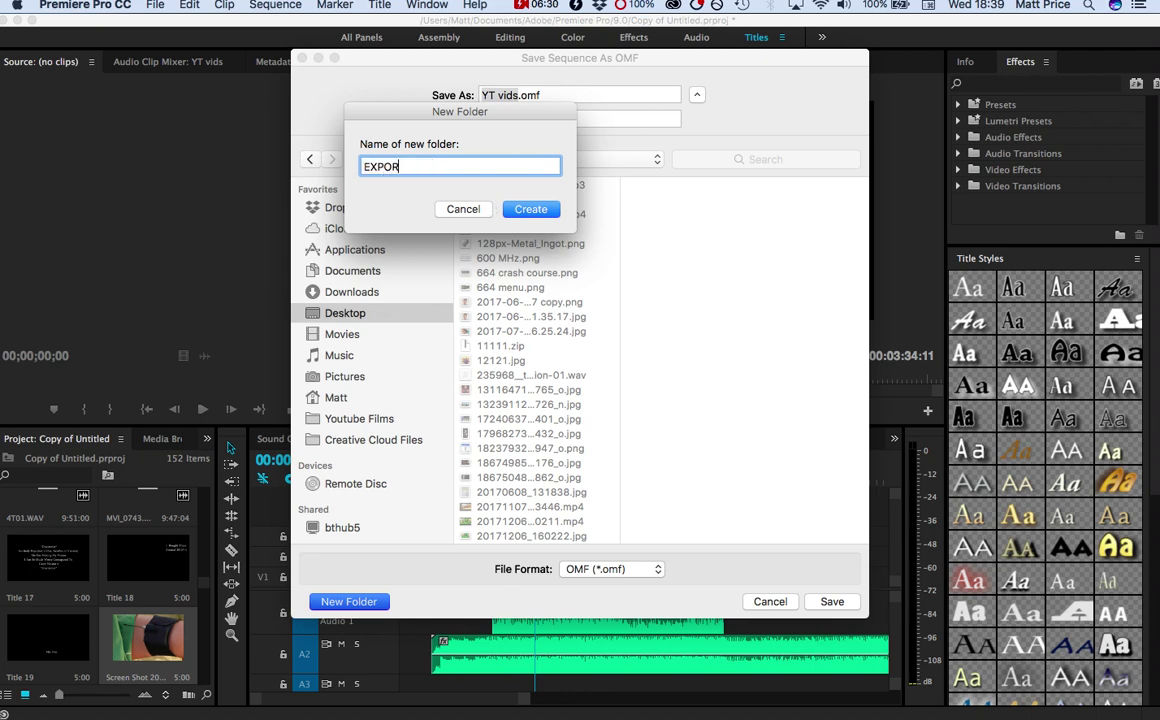
{"action": "type", "text": "T TEST"}
{"action": "left_click", "coordinate": [531, 209]}
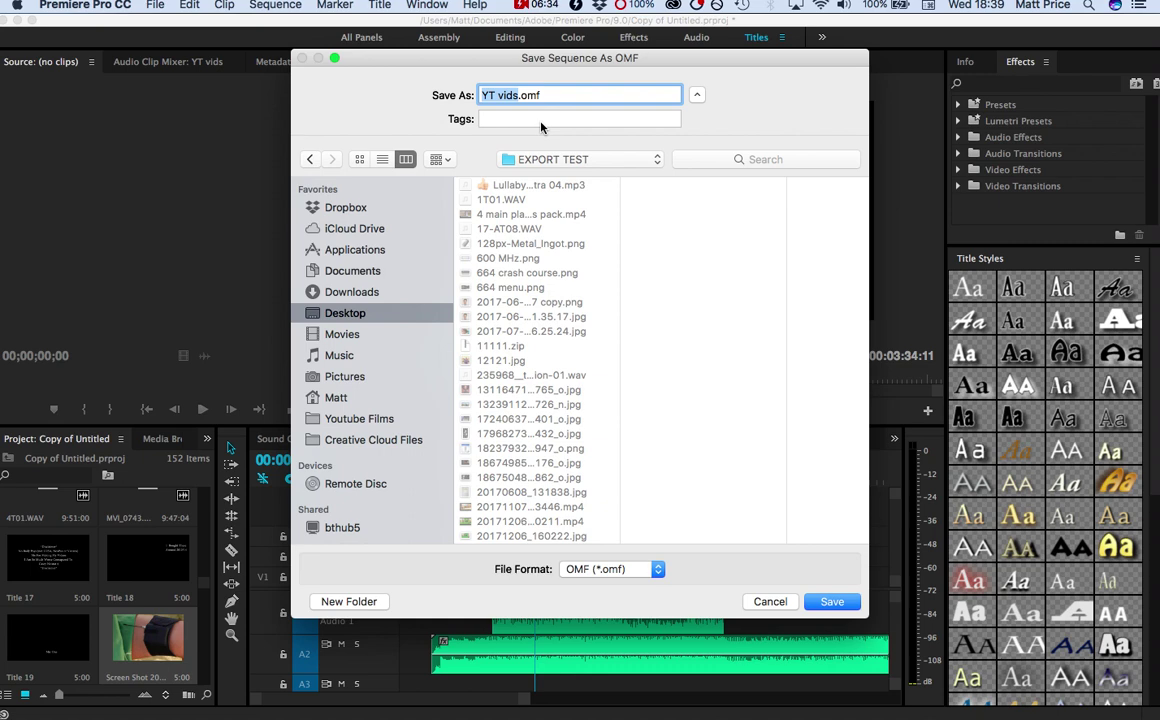
Step: Save the OMF as Seperate-audio.omf inside a new Seperate folder
{"action": "type", "text": "Seperate-audio"}
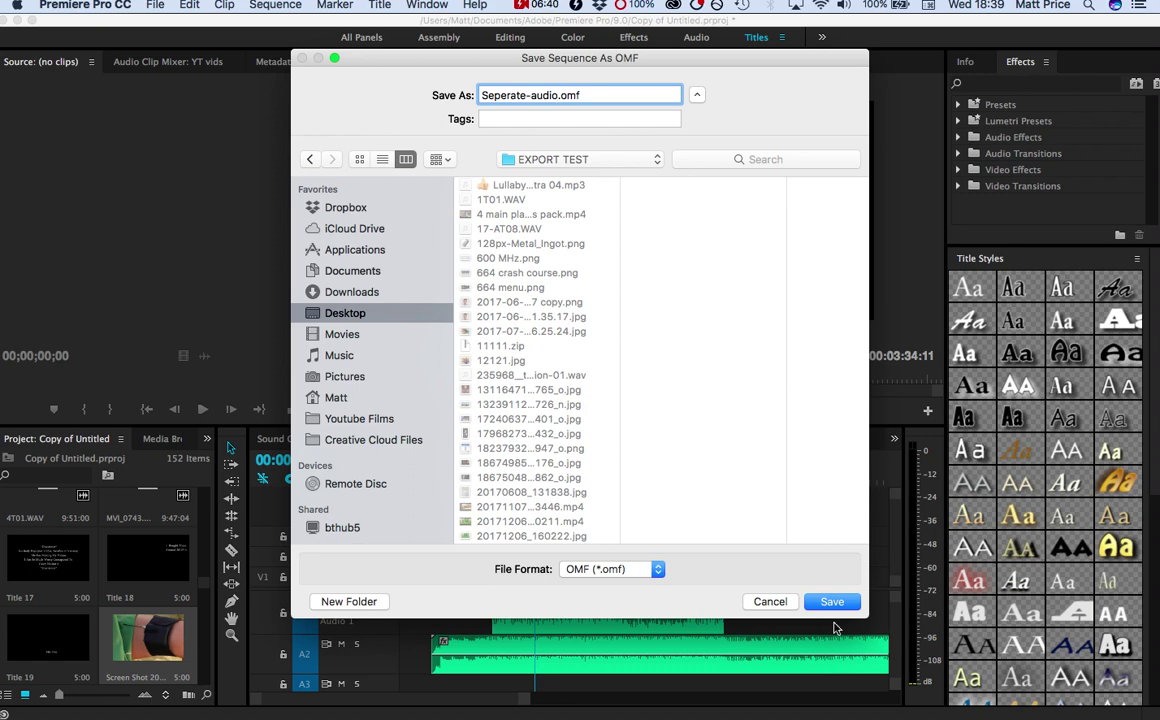
{"action": "left_click", "coordinate": [348, 601]}
{"action": "type", "text": "S"}
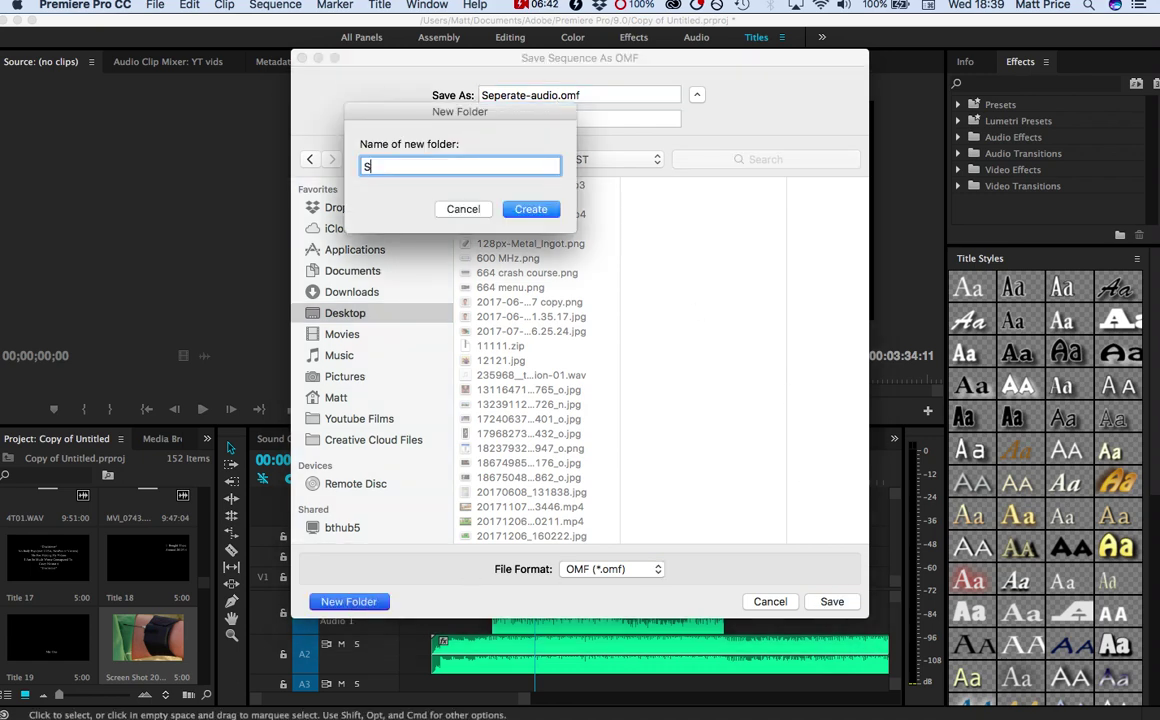
{"action": "type", "text": "eperate"}
{"action": "key", "text": "Return"}
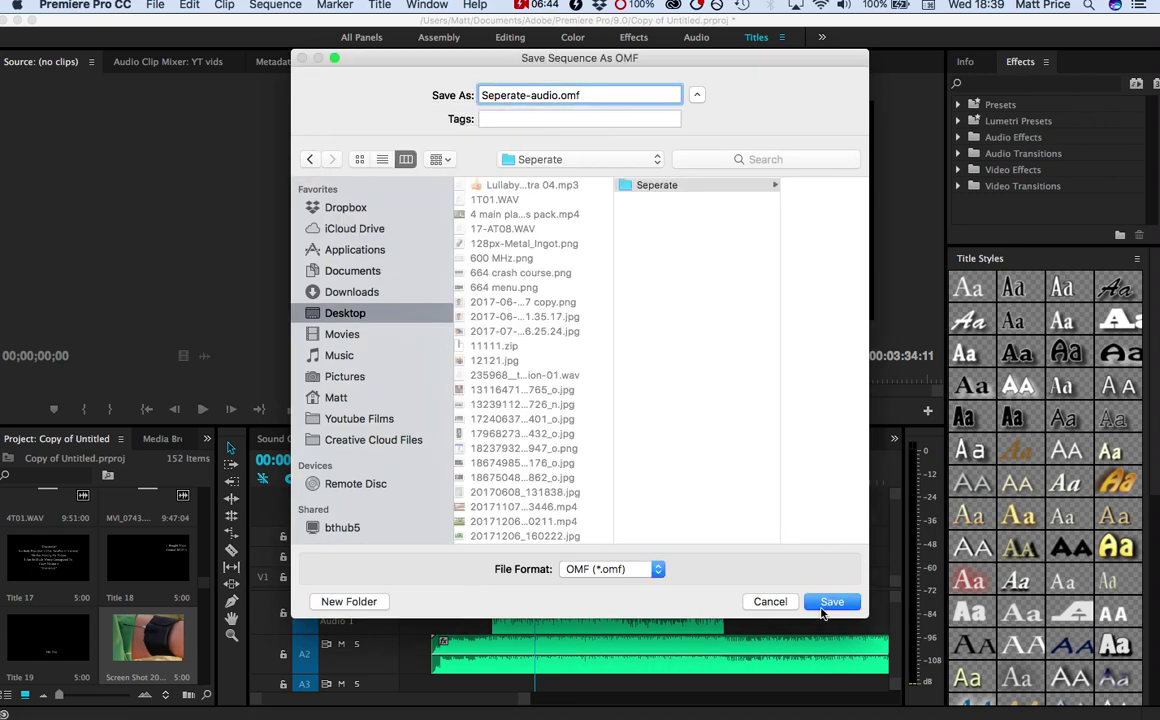
{"action": "left_click", "coordinate": [824, 608]}
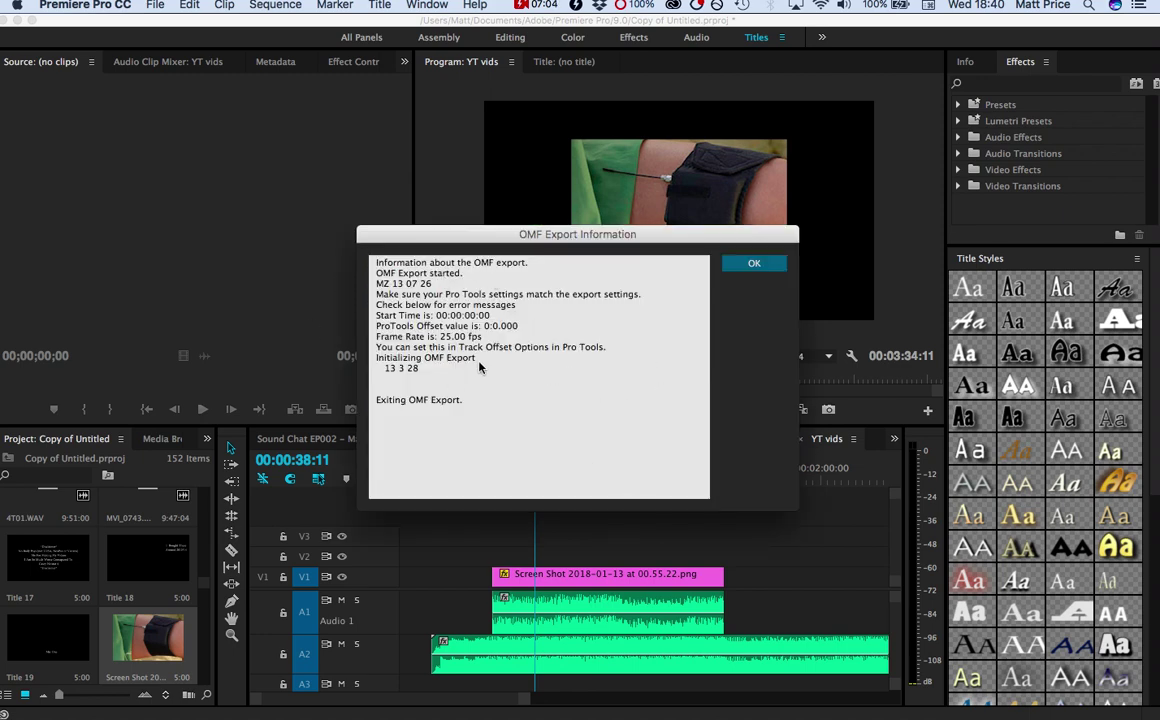
Step: Close the OMF Export Information report once the export completes
{"action": "left_click", "coordinate": [754, 263]}
Step: Start another OMF export with Files set to Embed Audio
{"action": "left_click", "coordinate": [155, 5]}
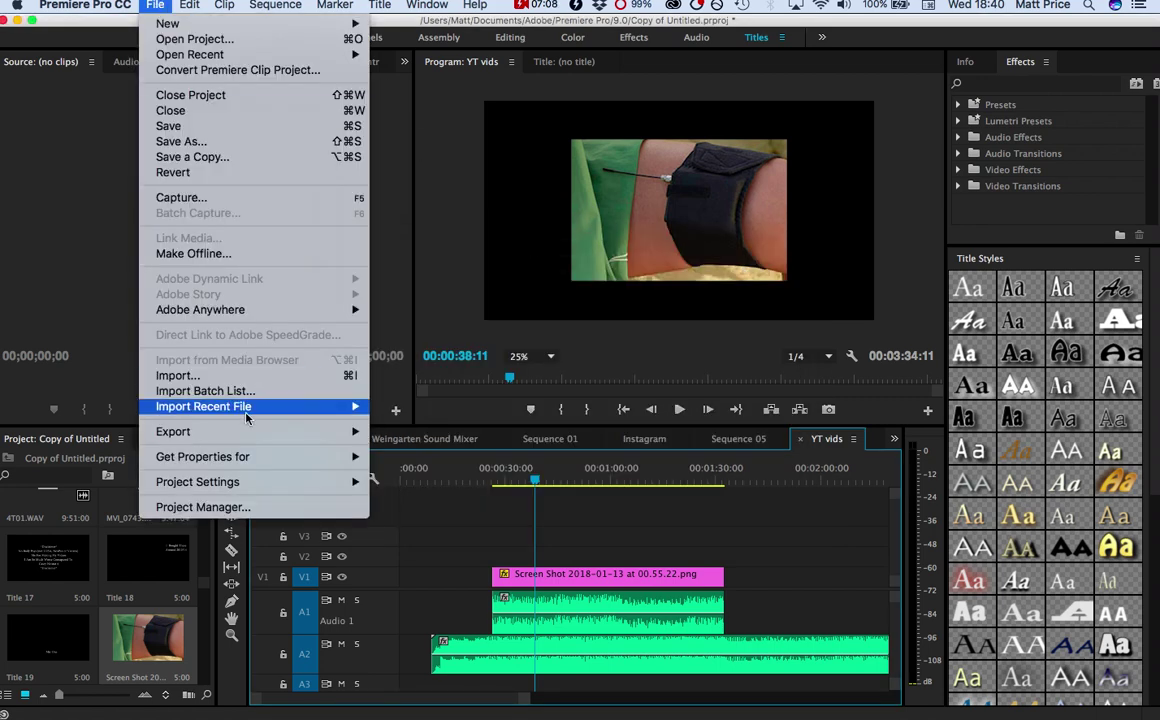
{"action": "mouse_move", "coordinate": [240, 431]}
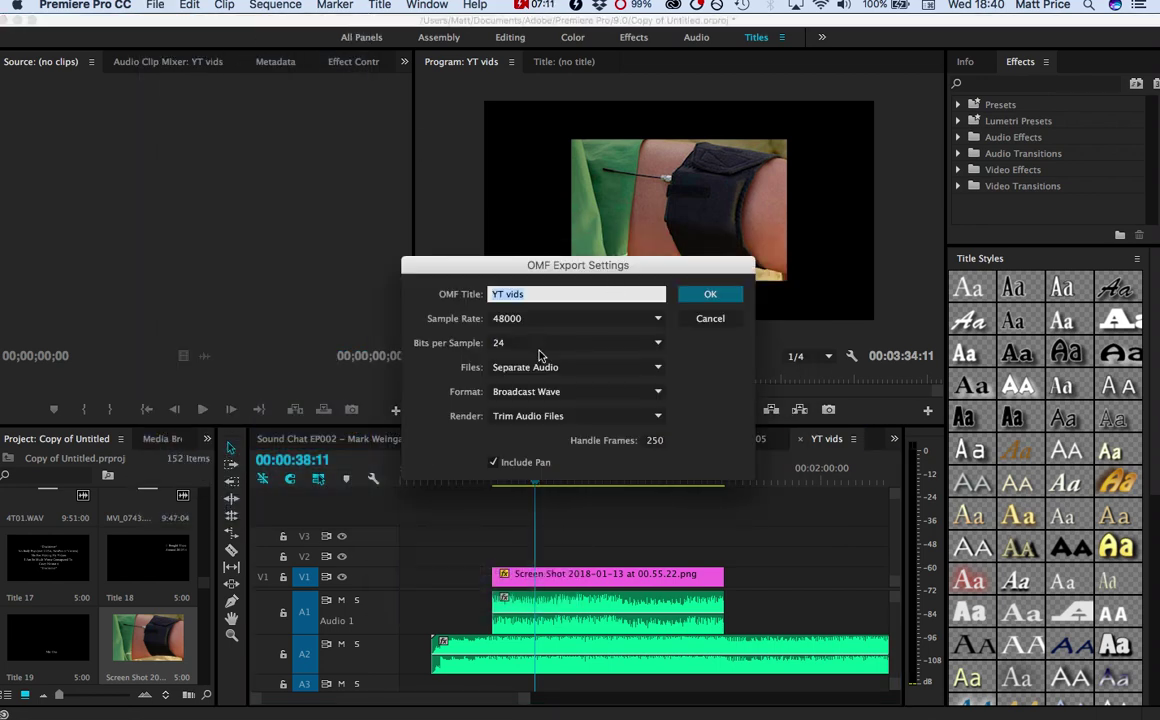
{"action": "left_click", "coordinate": [545, 367]}
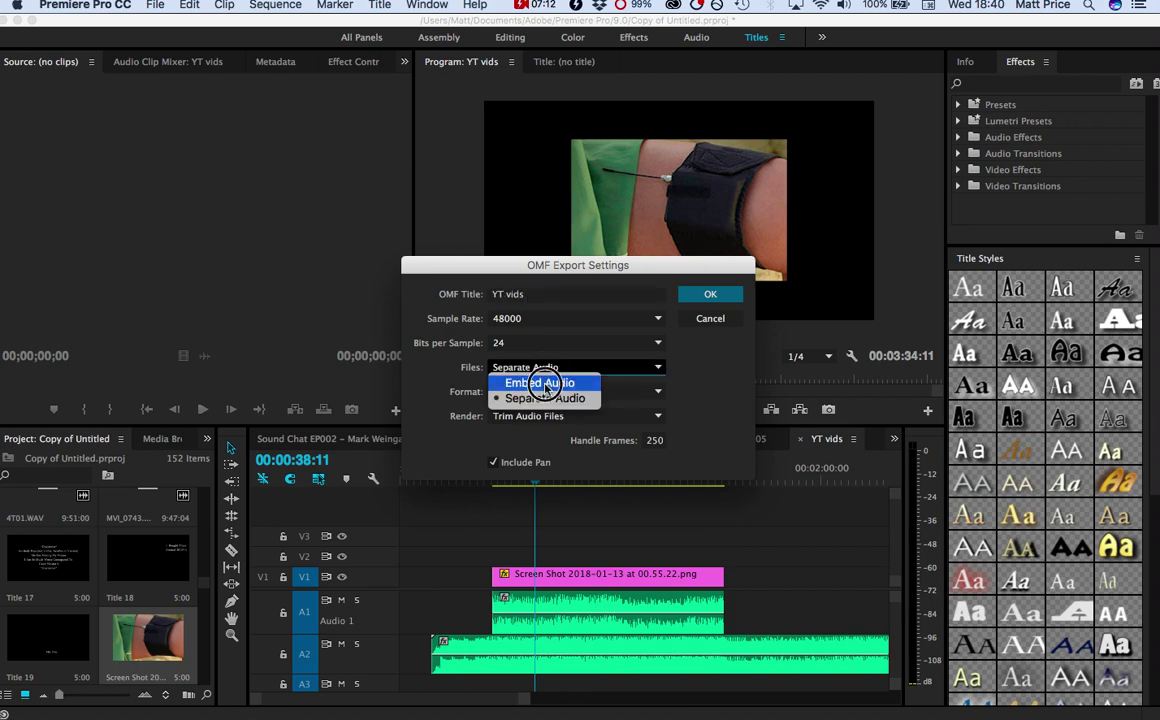
{"action": "left_click", "coordinate": [545, 386]}
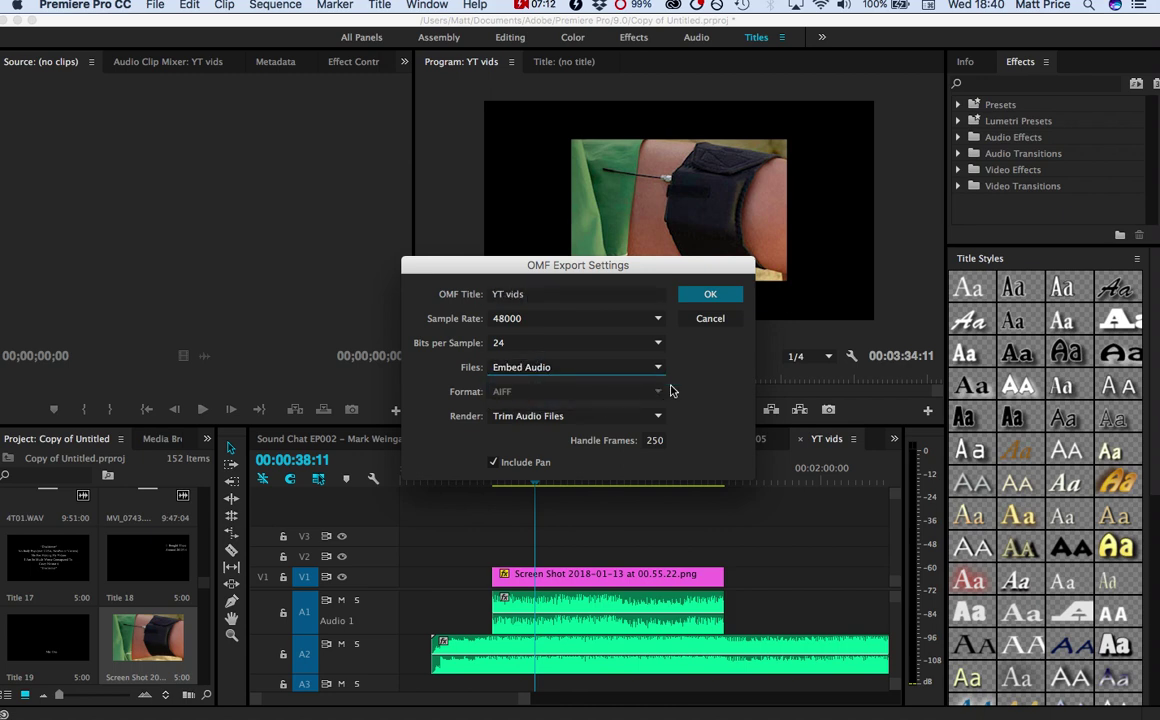
{"action": "left_click", "coordinate": [705, 295]}
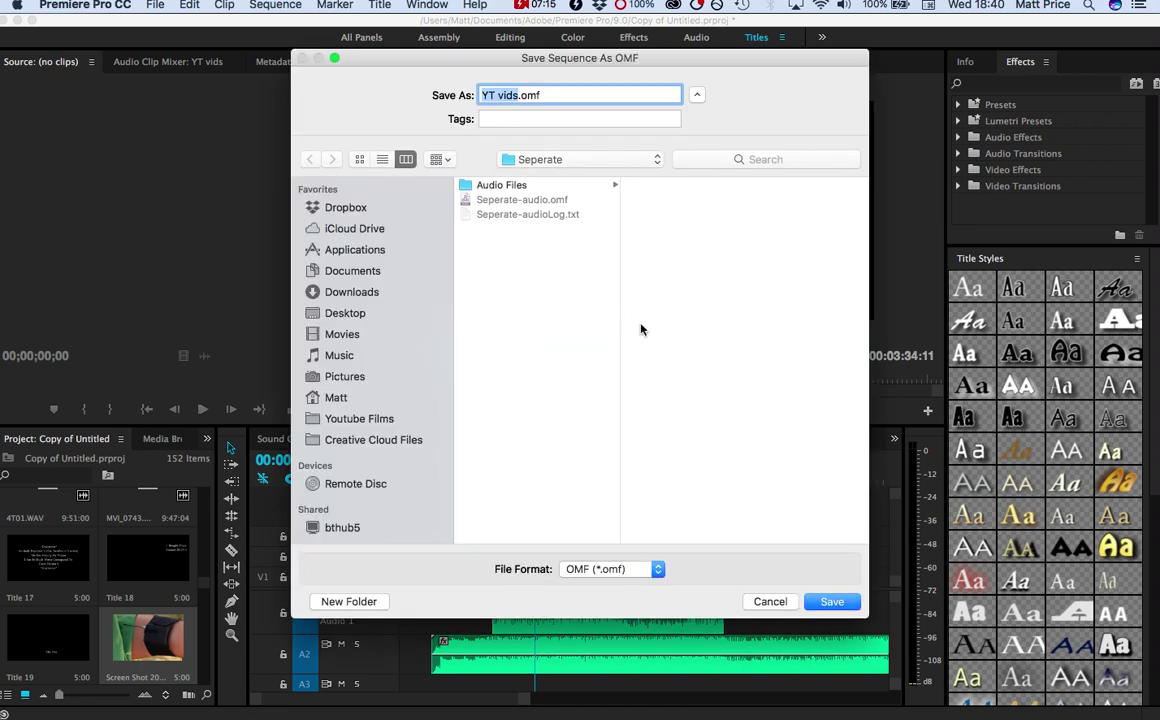
Step: Save it as embed.omf in a new EMBED folder inside EXPORT TEST
{"action": "left_click", "coordinate": [535, 162]}
{"action": "left_click", "coordinate": [535, 176]}
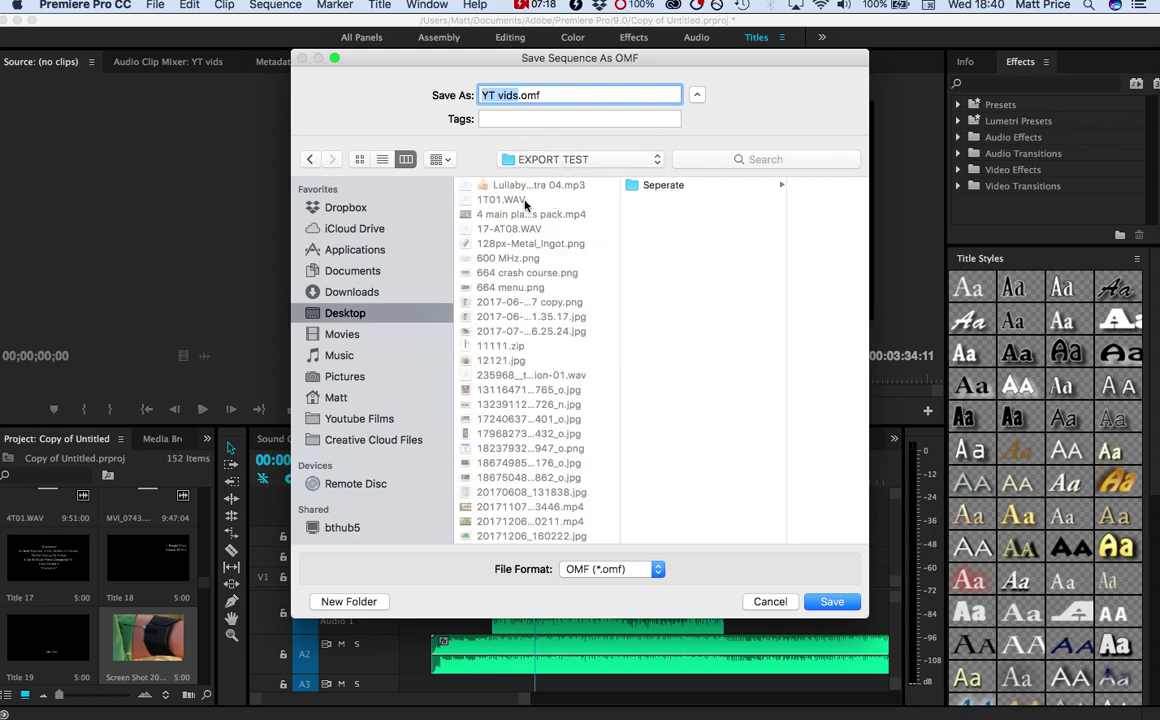
{"action": "left_click", "coordinate": [349, 601]}
{"action": "type", "text": "EM"}
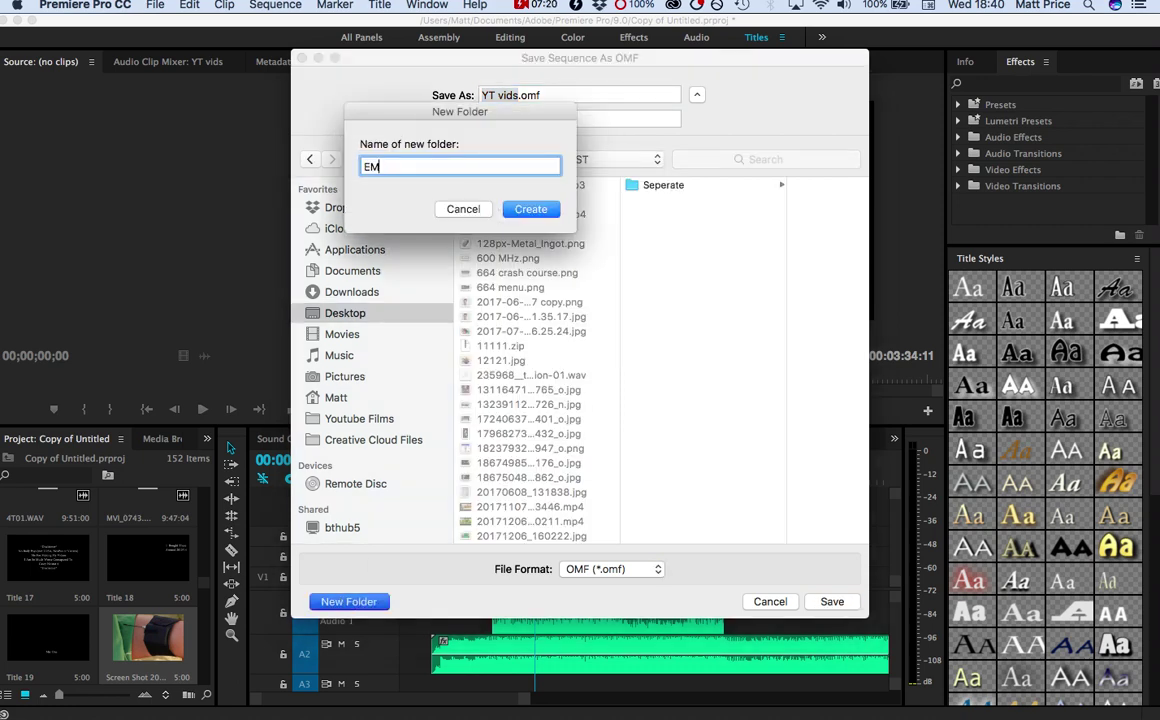
{"action": "type", "text": "BED"}
{"action": "key", "text": "Return"}
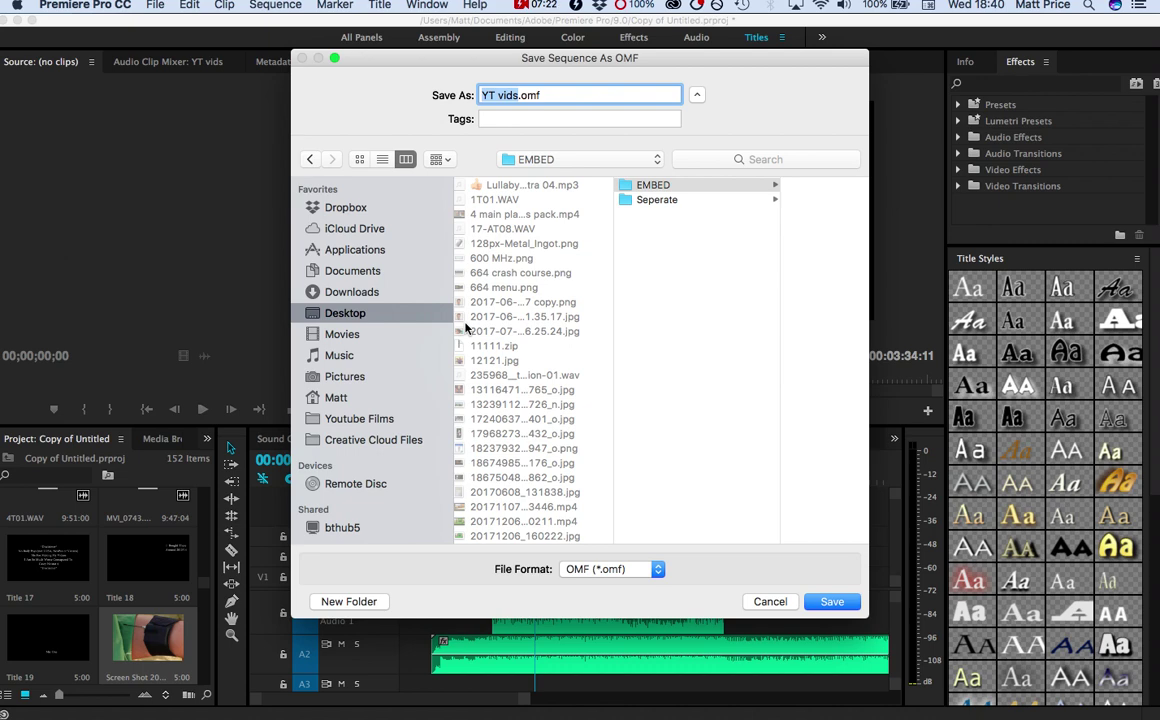
{"action": "type", "text": "embed"}
{"action": "left_click", "coordinate": [832, 601]}
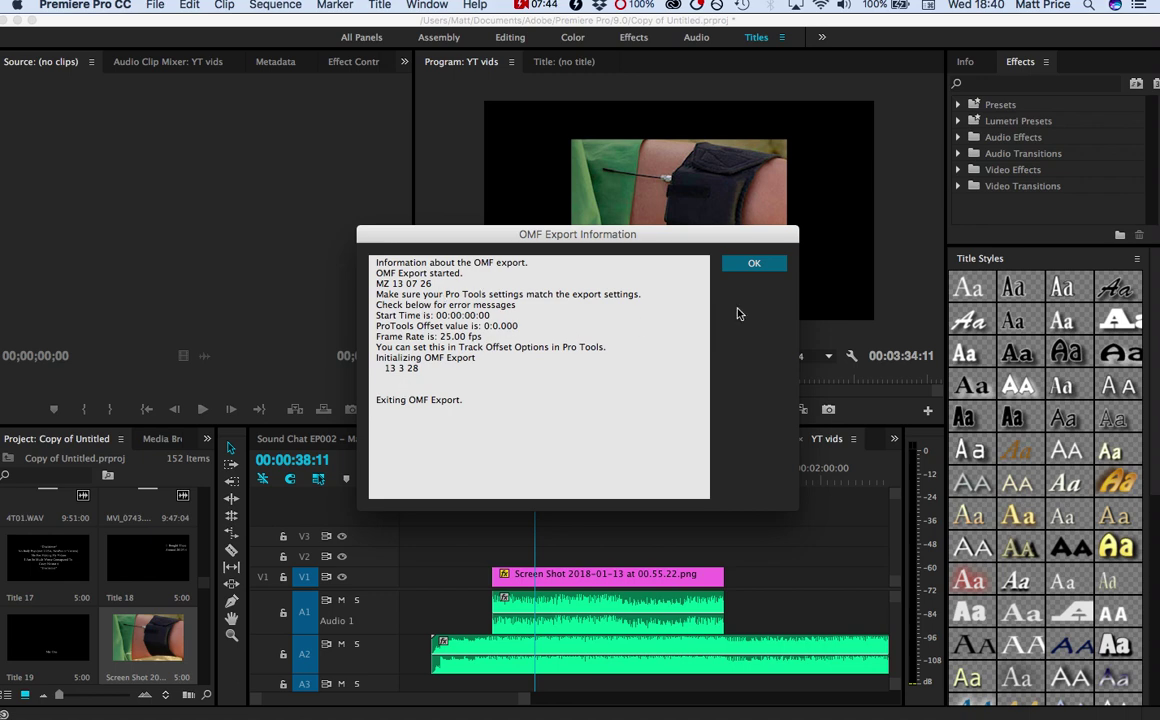
Step: Dismiss the second OMF Export Information report
{"action": "left_click", "coordinate": [753, 265]}
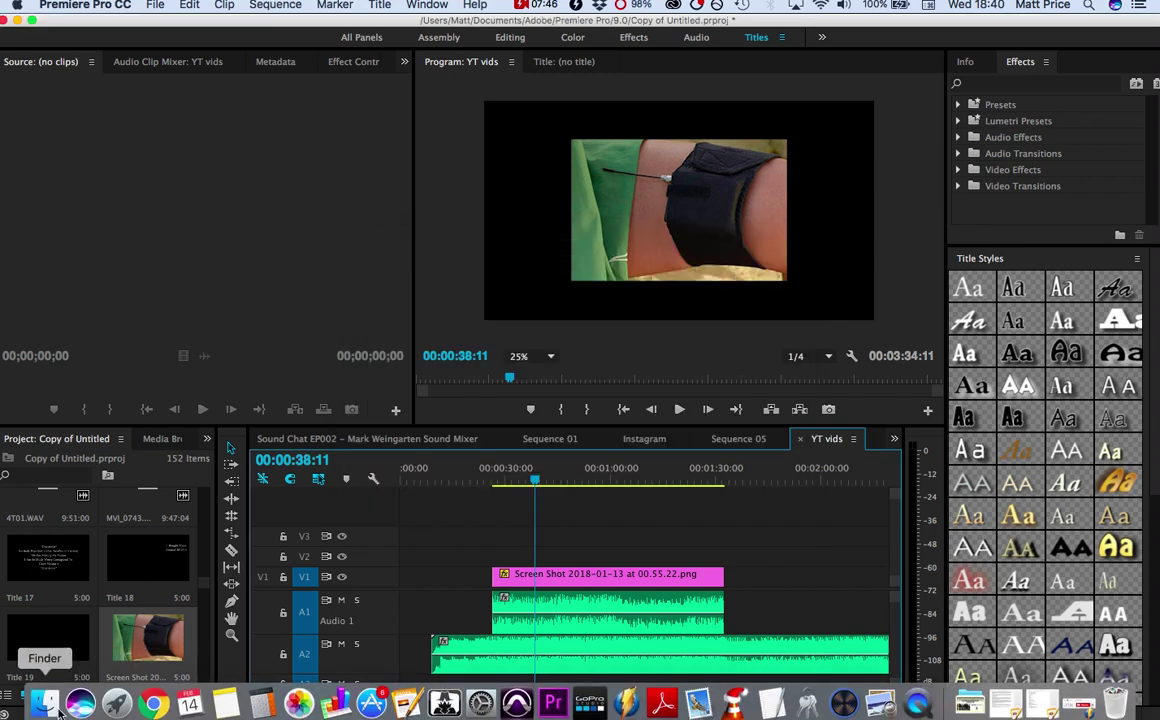
Step: In Finder, open EXPORT TEST > EMBED and select embed.omf
{"action": "left_click", "coordinate": [39, 701]}
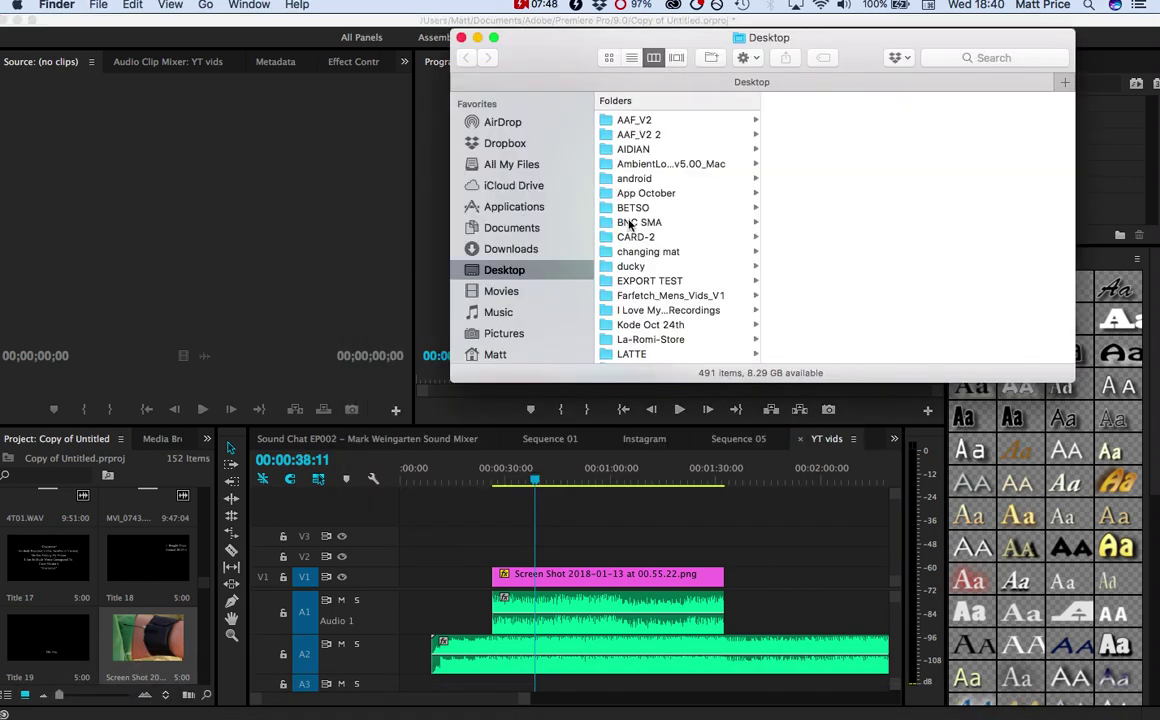
{"action": "scroll", "coordinate": [680, 205], "scroll_direction": "down", "scroll_amount": 10}
{"action": "scroll", "coordinate": [680, 205], "scroll_direction": "up", "scroll_amount": 8}
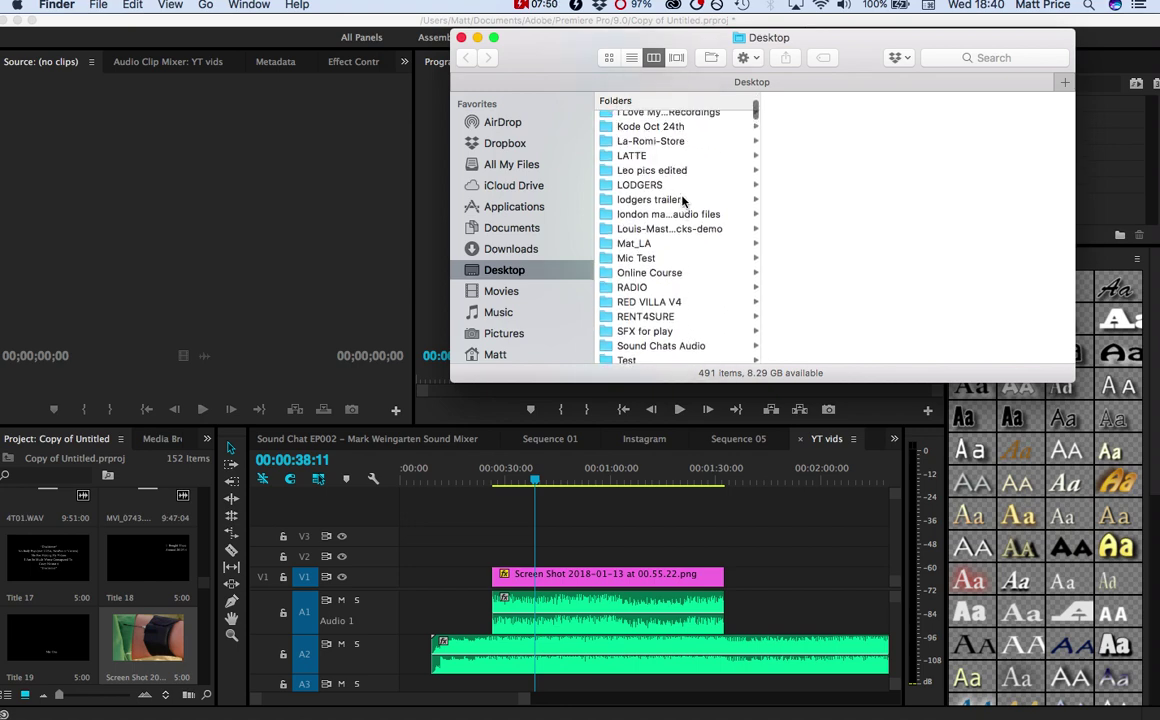
{"action": "left_click", "coordinate": [666, 271]}
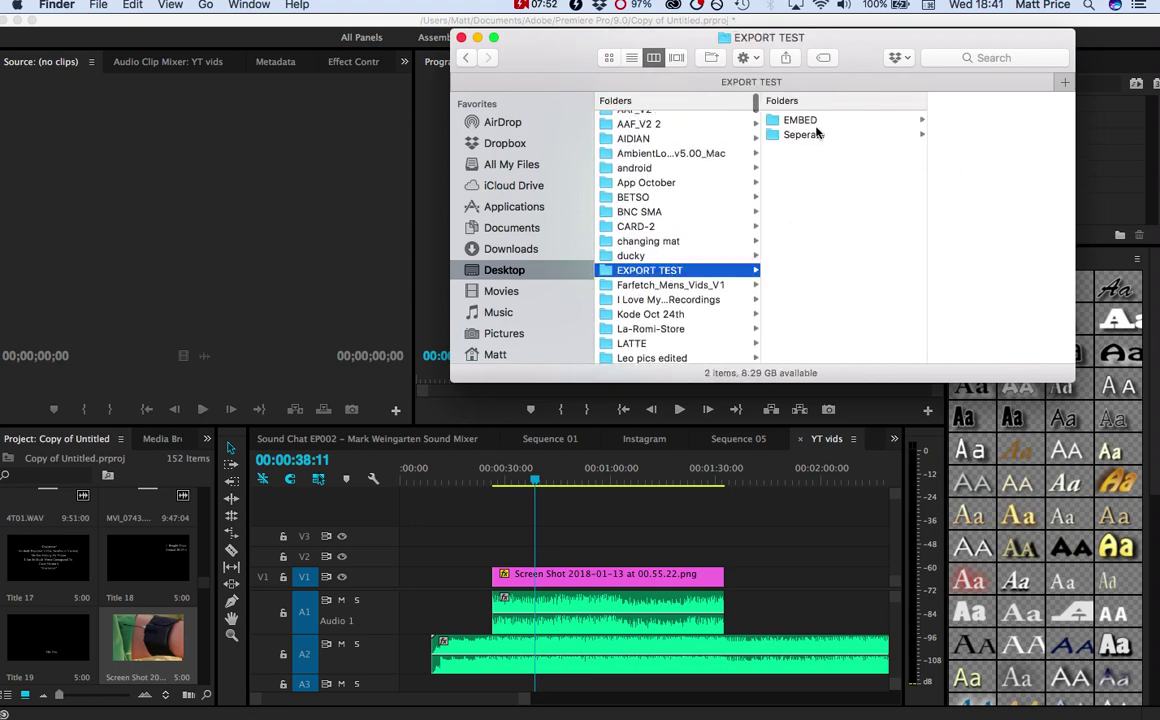
{"action": "left_click", "coordinate": [813, 120]}
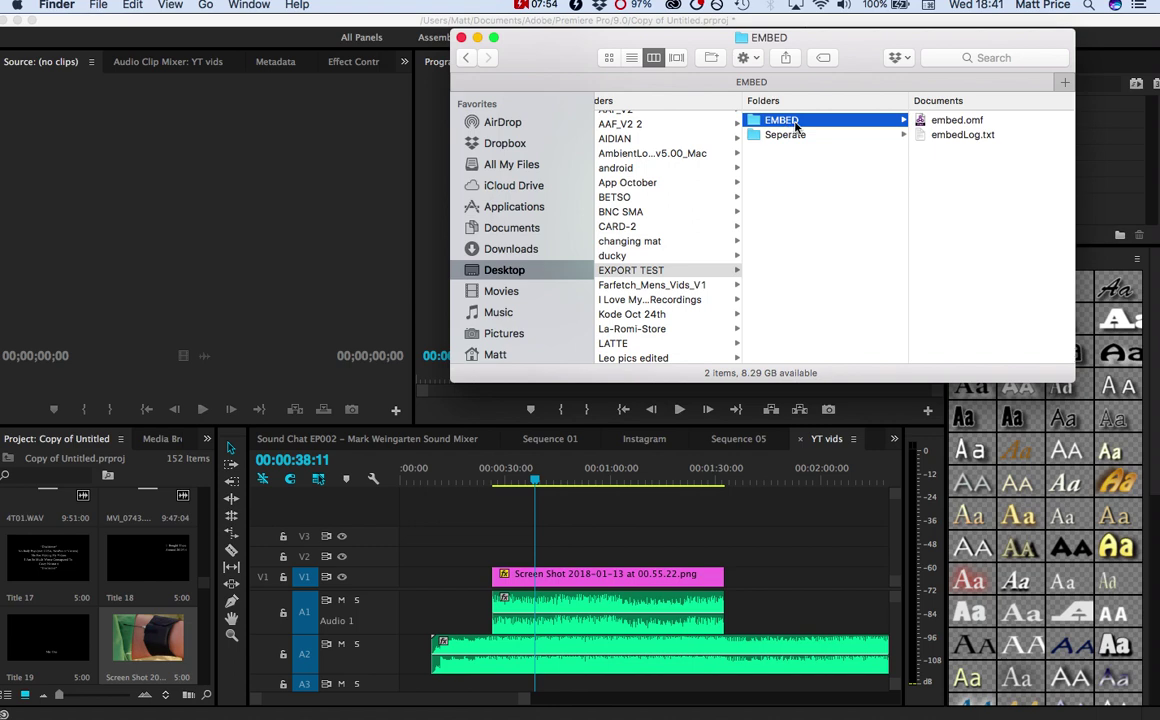
{"action": "left_click", "coordinate": [952, 120]}
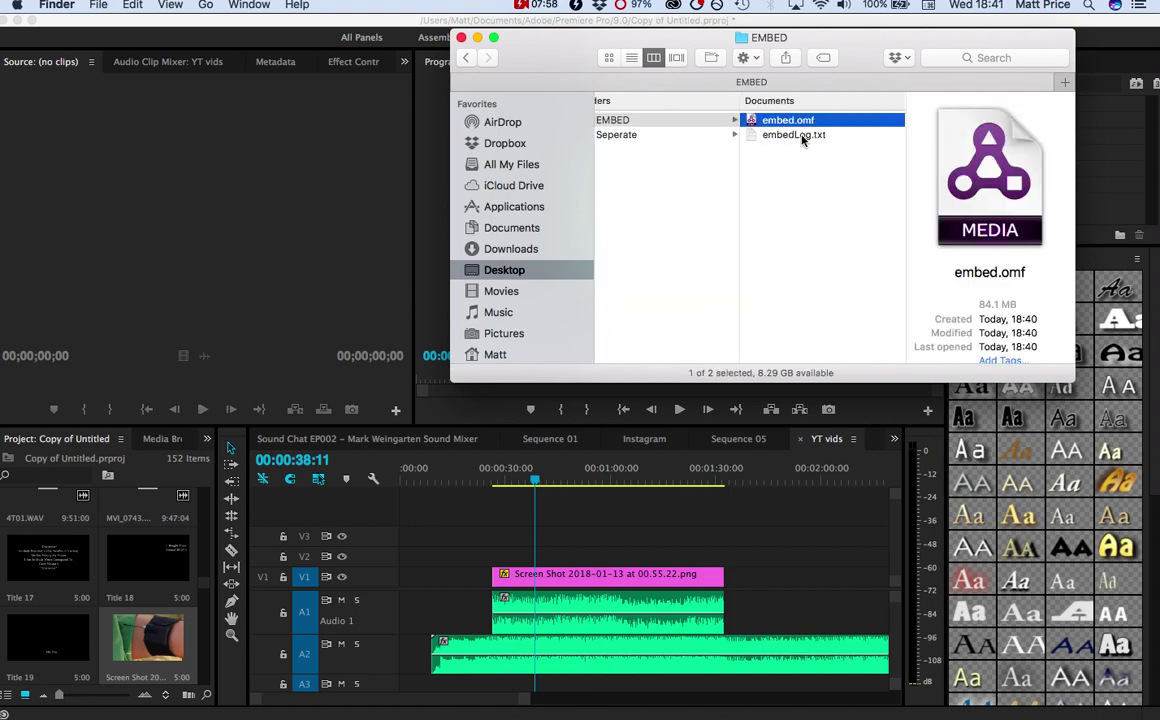
Step: Quick Look the embedLog.txt export log, then close the preview
{"action": "left_click", "coordinate": [788, 135]}
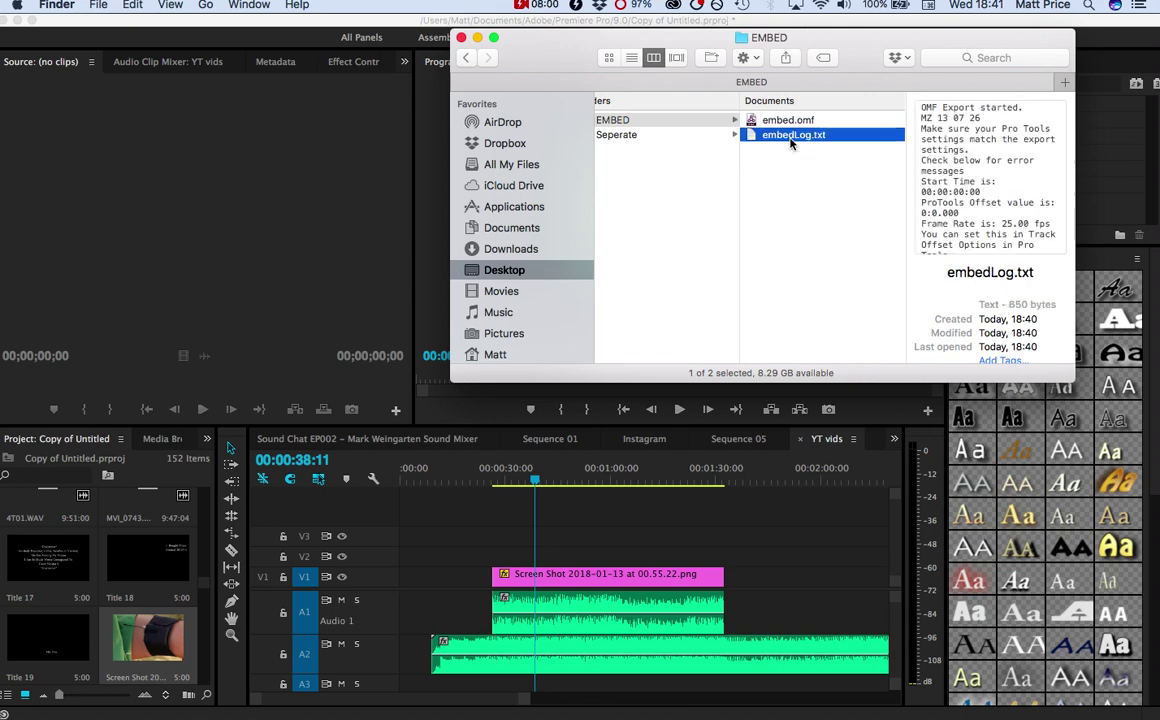
{"action": "key", "text": "space"}
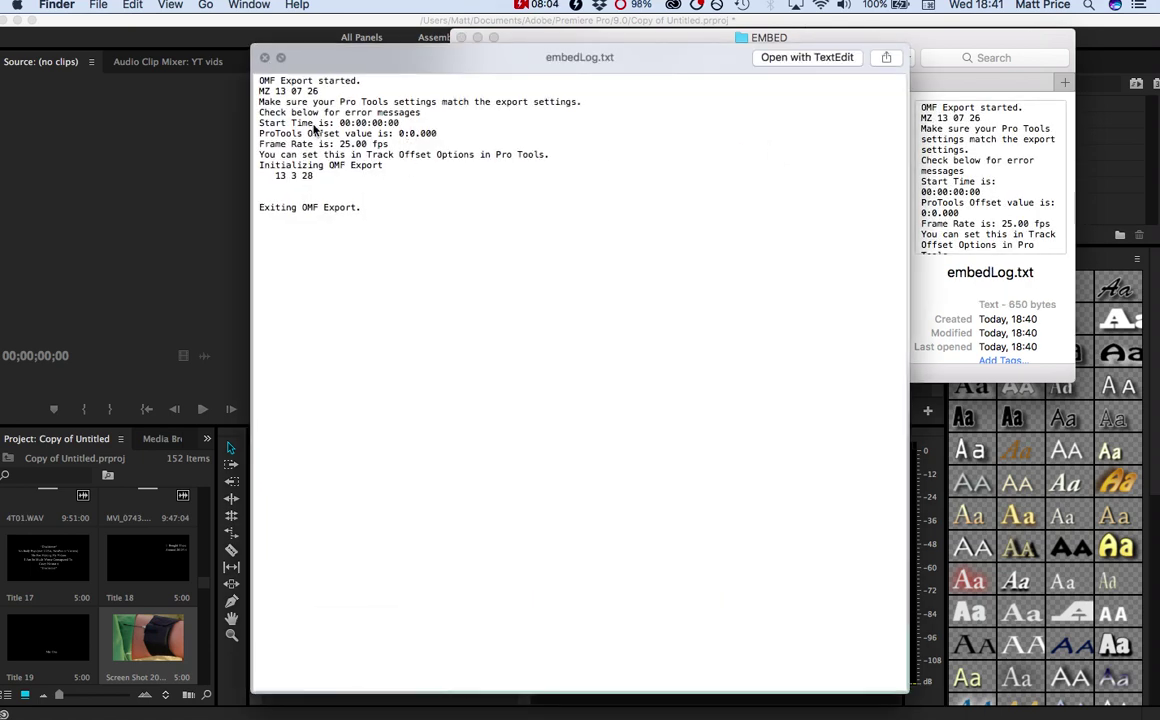
{"action": "key", "text": "space"}
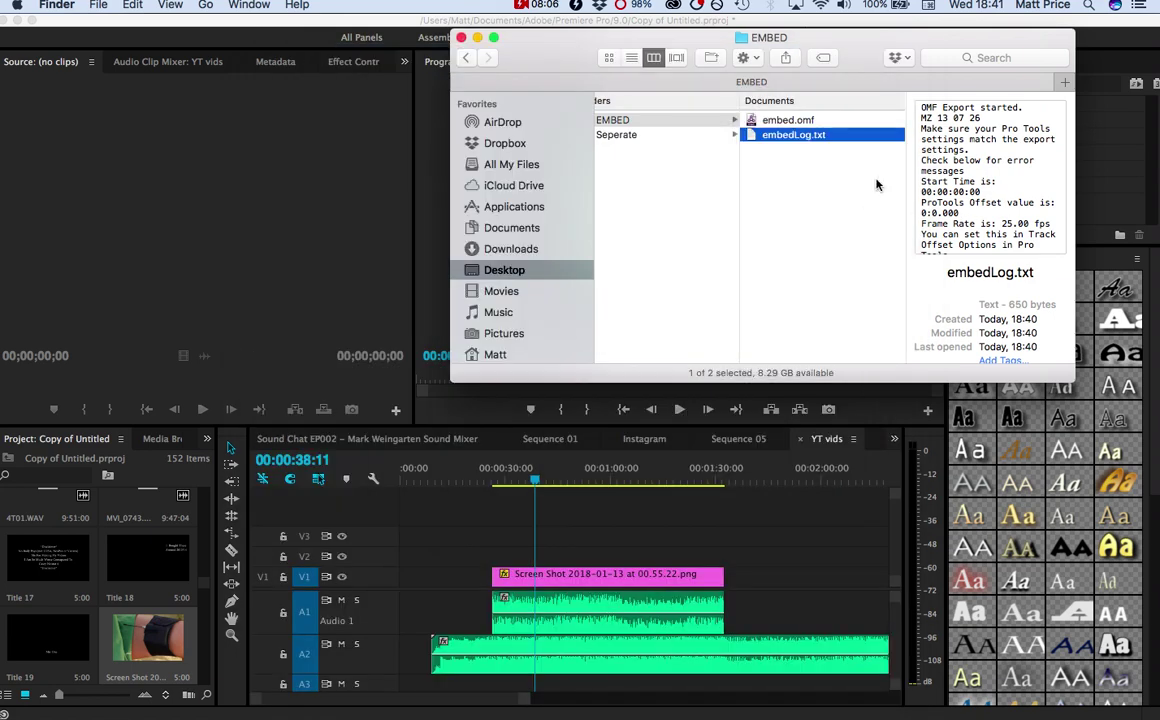
Step: Check Seperate-audio.omf and the WAV files in Audio Files, then return to Seperate
{"action": "left_click", "coordinate": [653, 141]}
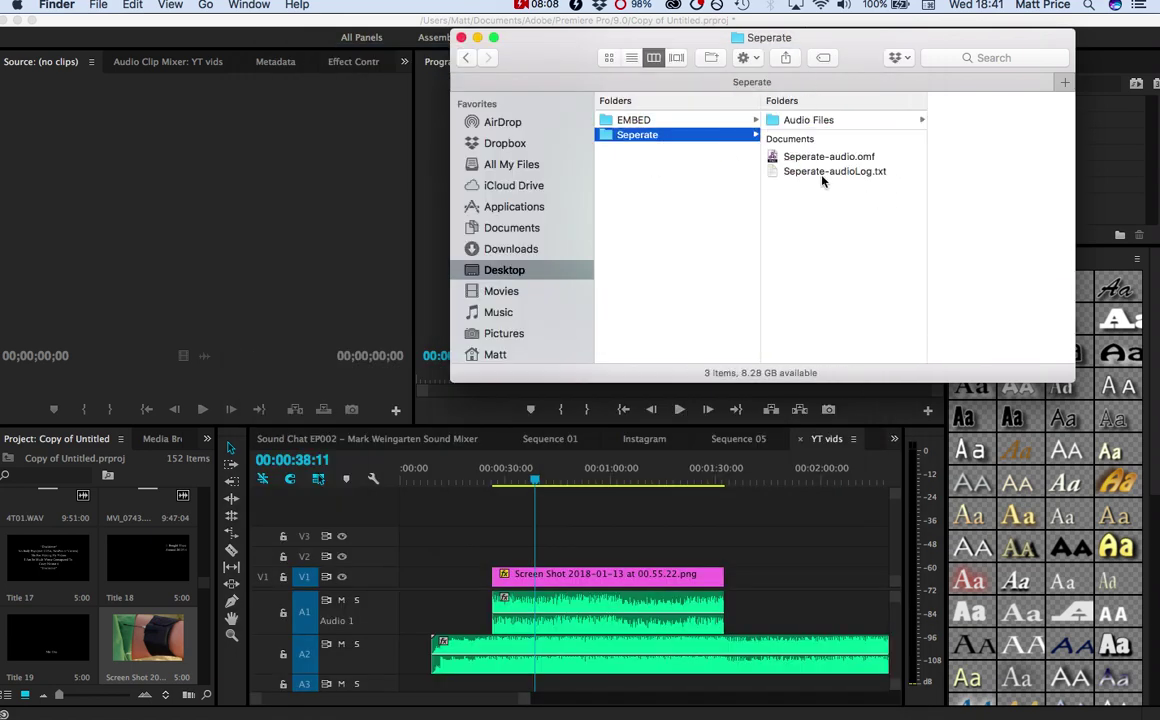
{"action": "left_click", "coordinate": [829, 158]}
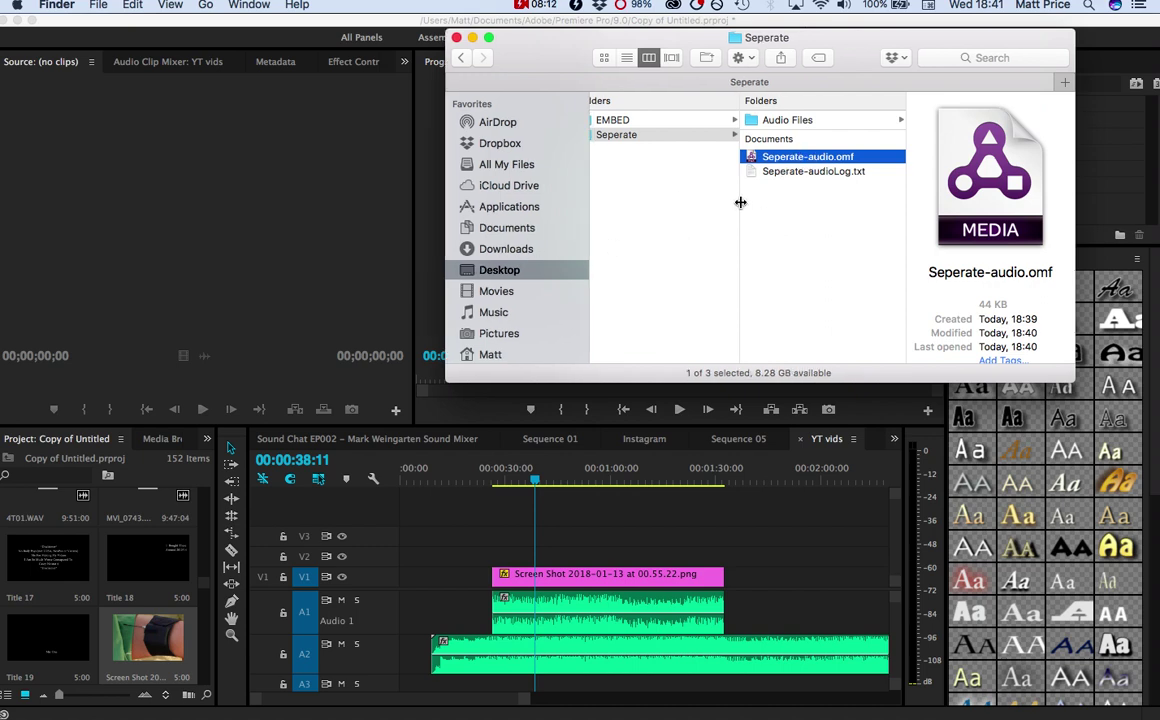
{"action": "left_click", "coordinate": [790, 120]}
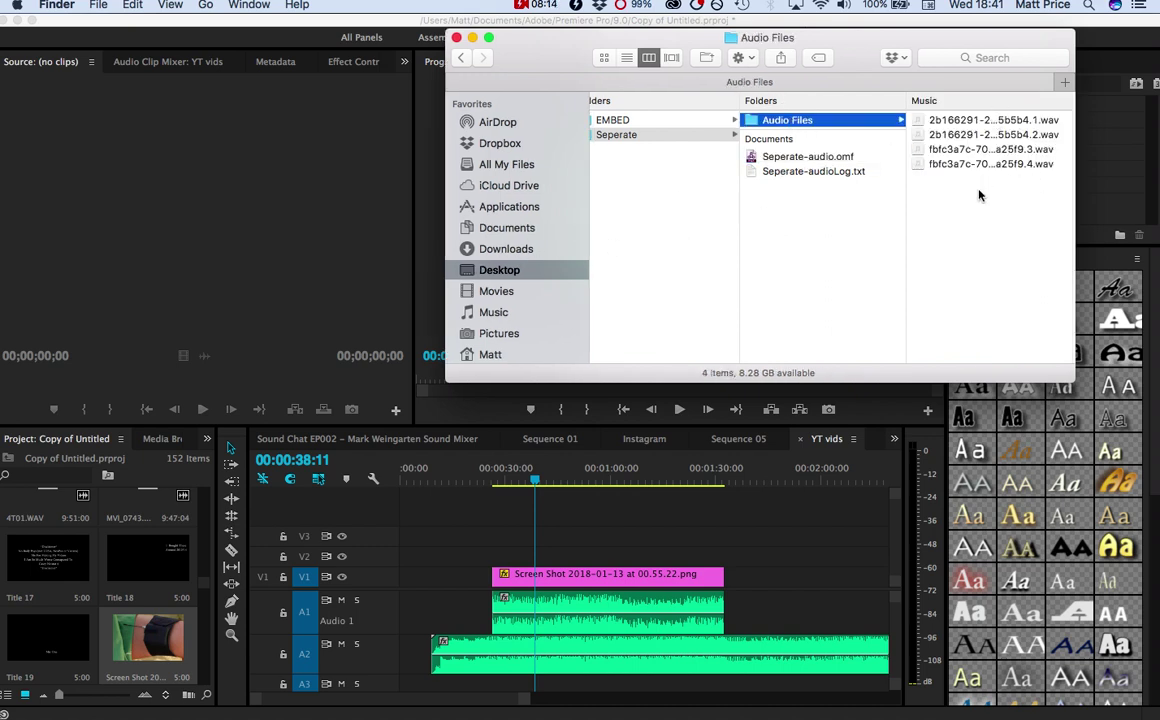
{"action": "left_click", "coordinate": [805, 158]}
{"action": "left_click", "coordinate": [815, 120]}
{"action": "key", "text": "Left"}
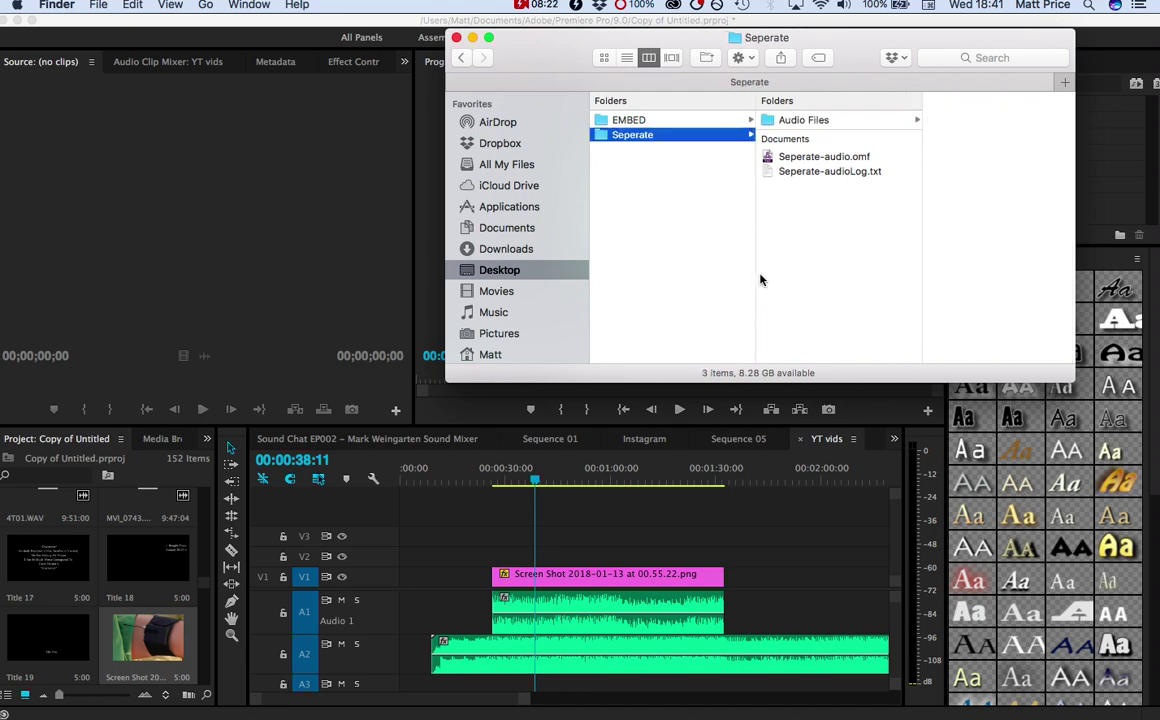
Step: Close the Finder window to return to Premiere Pro
{"action": "left_click", "coordinate": [456, 38]}
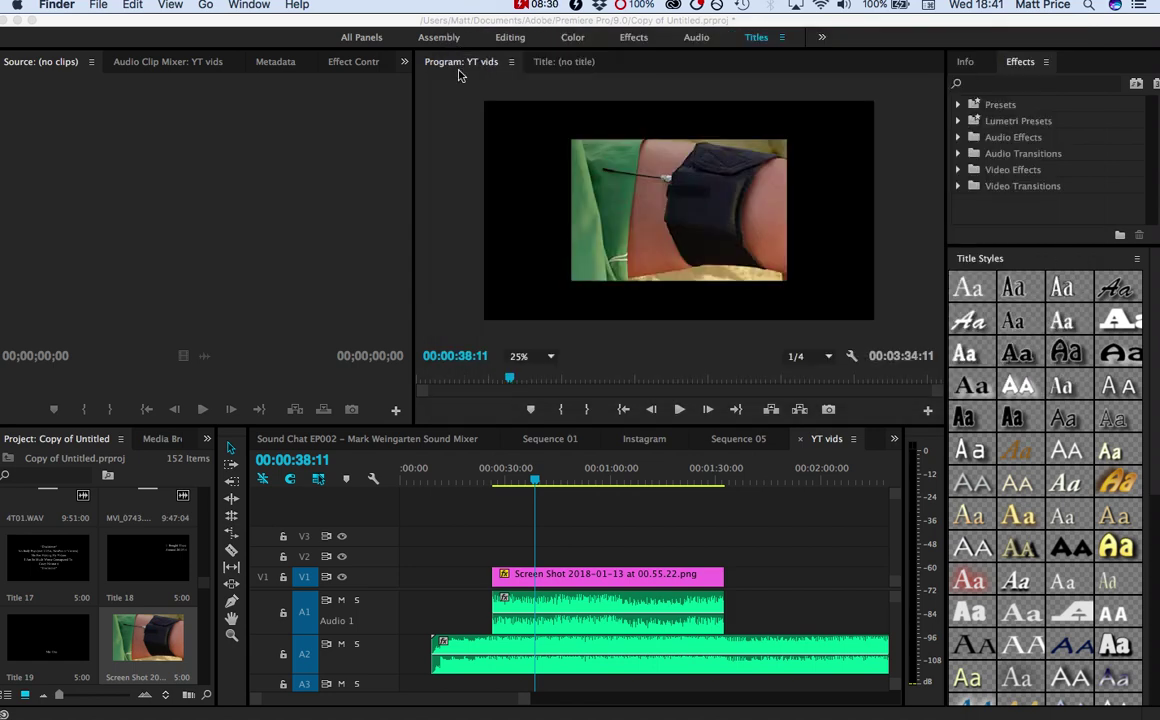